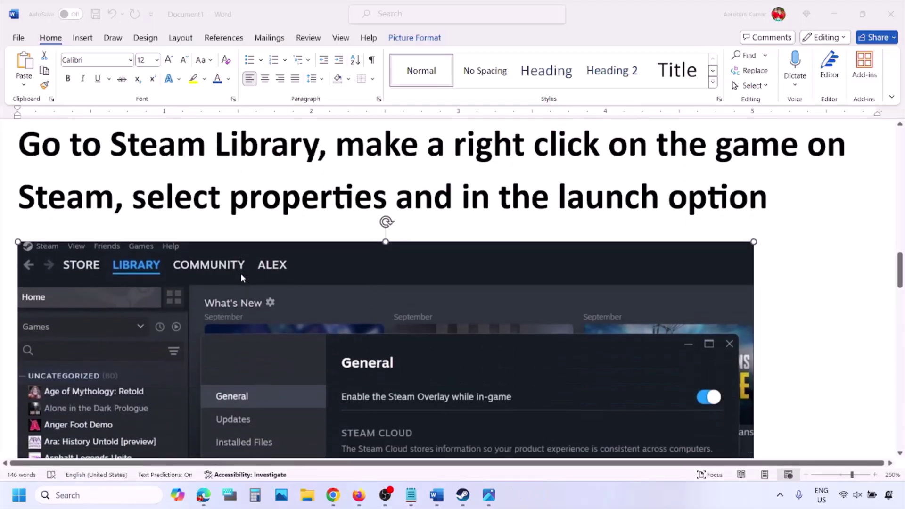
# Review the launch option instructions, highlighting the phrases on right-clicking the game and selecting properties, and examine the -dx11 example.
pyautogui.scroll(-1, 135, 274)
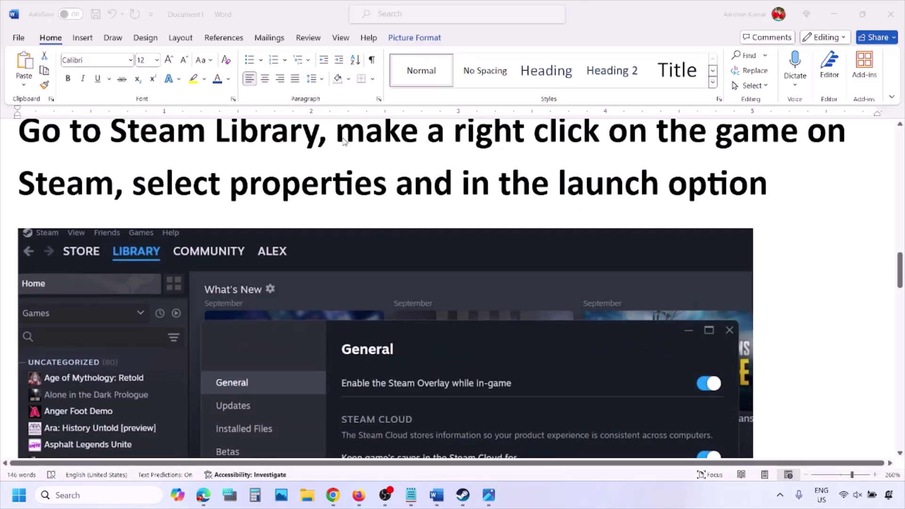
pyautogui.moveTo(340, 137); pyautogui.dragTo(806, 137)
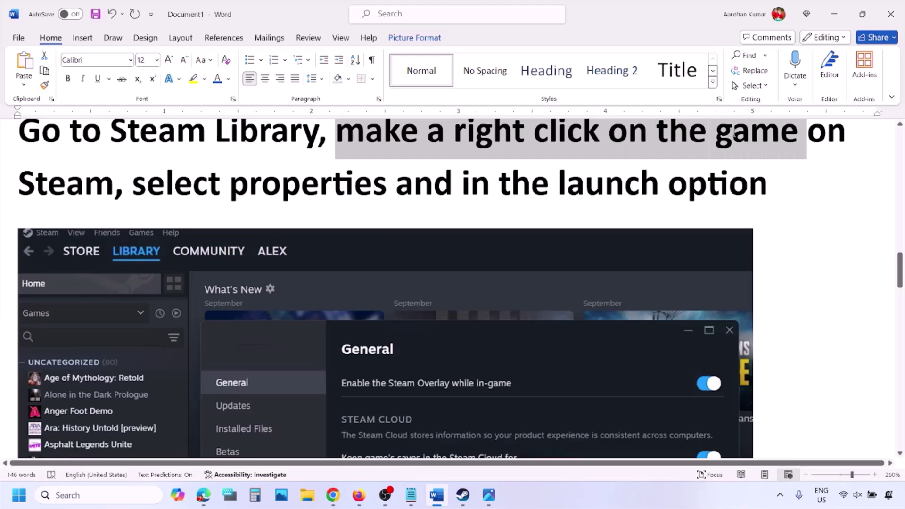
pyautogui.moveTo(222, 183); pyautogui.dragTo(391, 186)
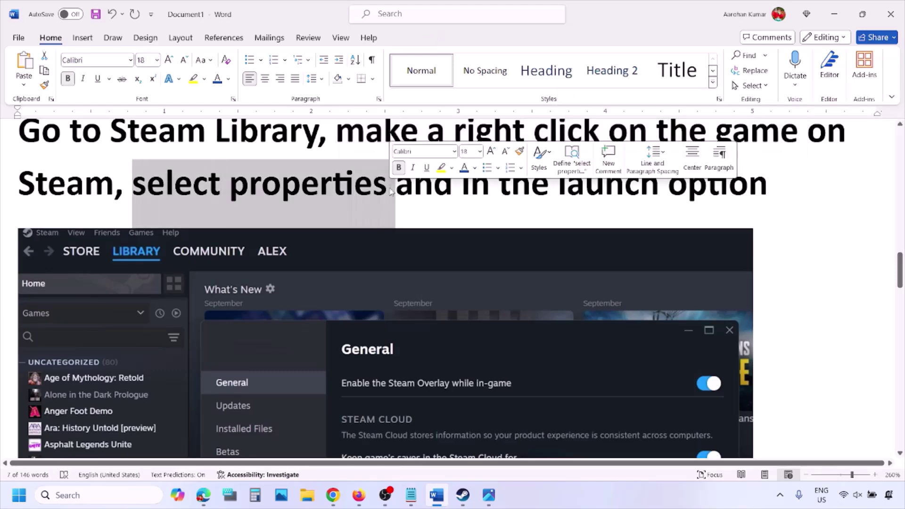
pyautogui.scroll(-5, 390, 188)
pyautogui.rightClick(390, 188)
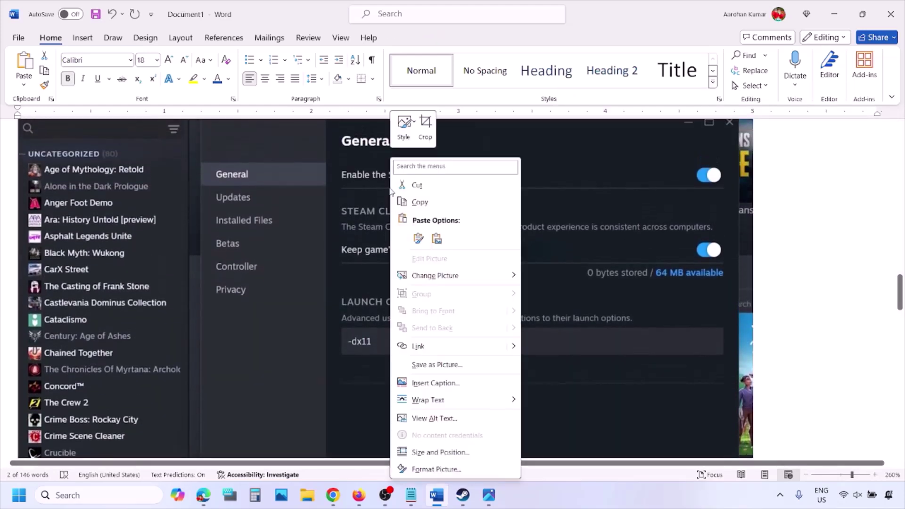
pyautogui.click(355, 342)
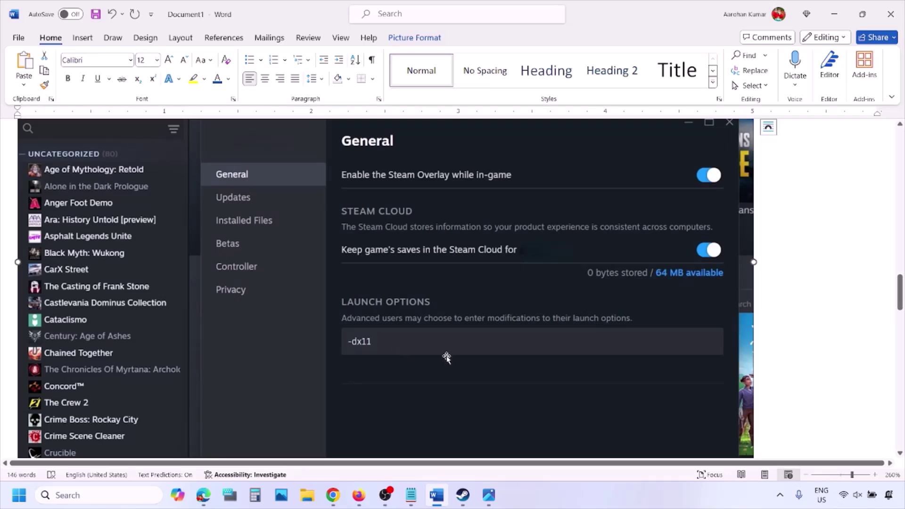
# Examine the document's remaining launch option screenshots for -d3d11 and -dx12.
pyautogui.scroll(-8, 447, 357)
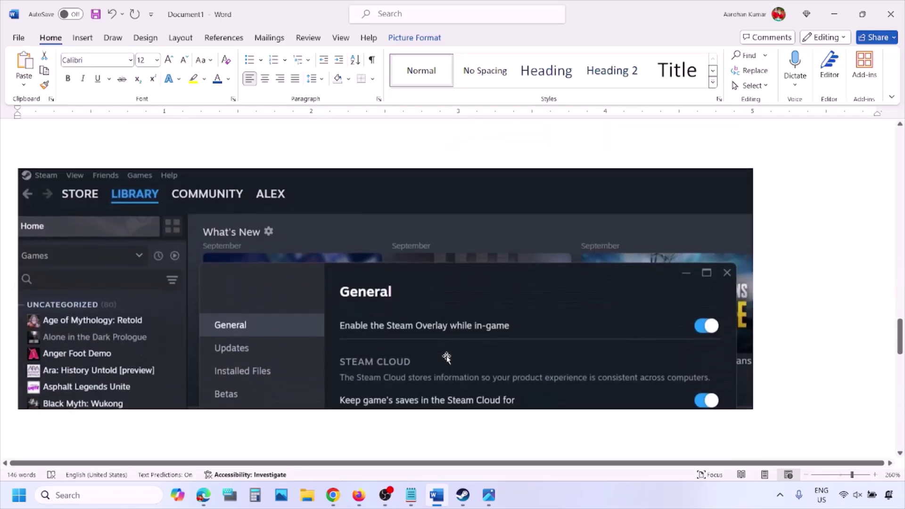
pyautogui.scroll(-4, 446, 357)
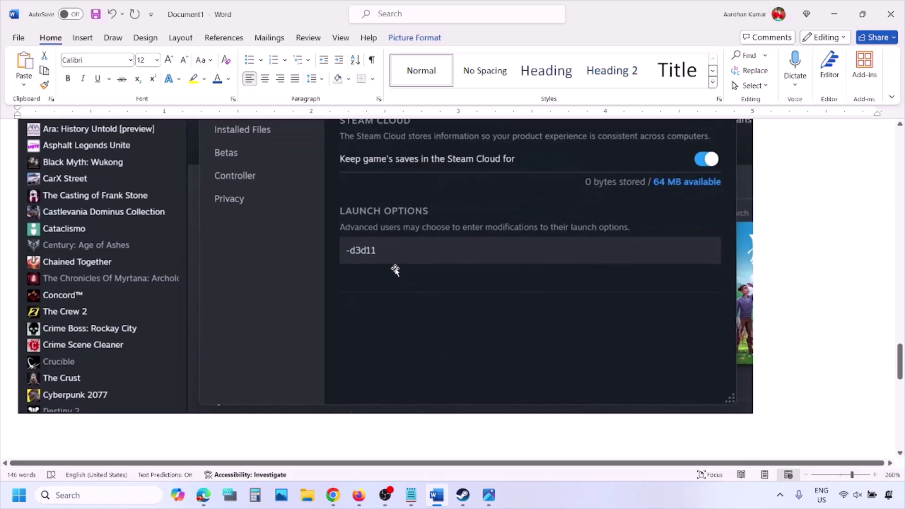
pyautogui.scroll(1, 396, 269)
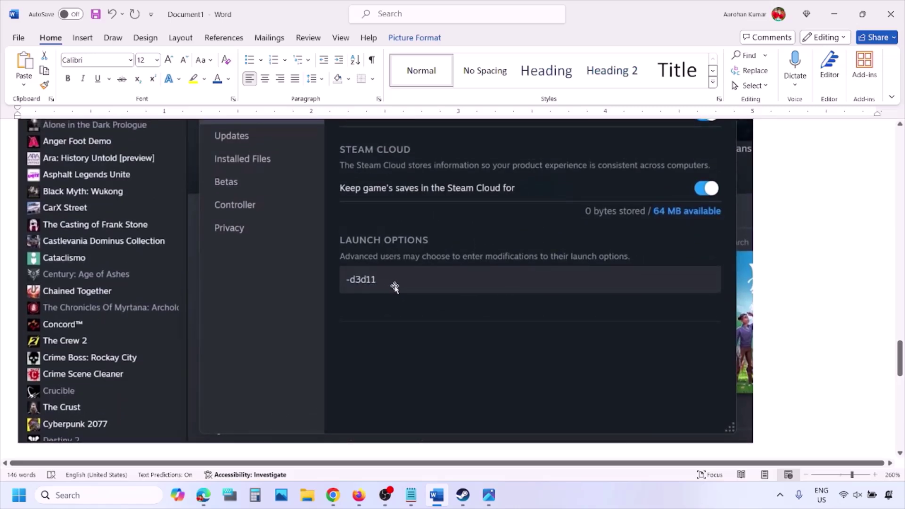
pyautogui.scroll(-10, 406, 289)
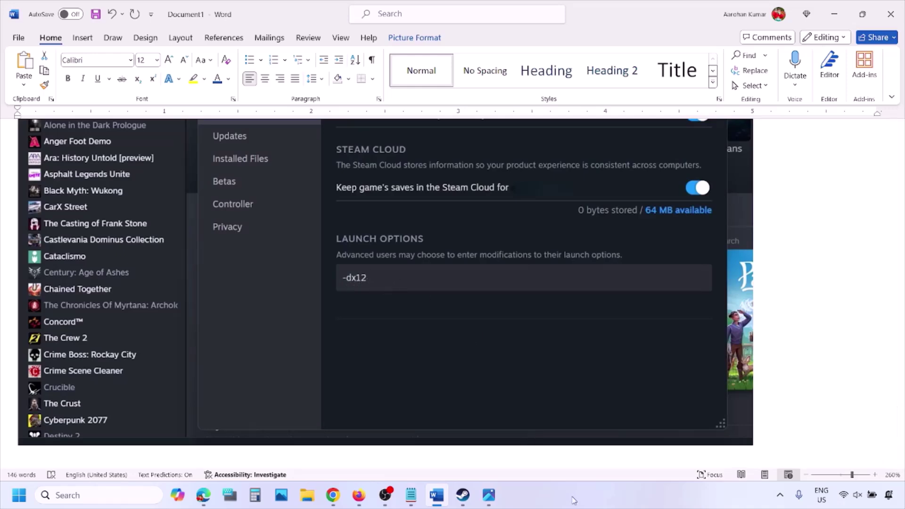
# Switch to Steam and show the Windows power options containing Restart.
pyautogui.hotkey('alt', 'Tab')
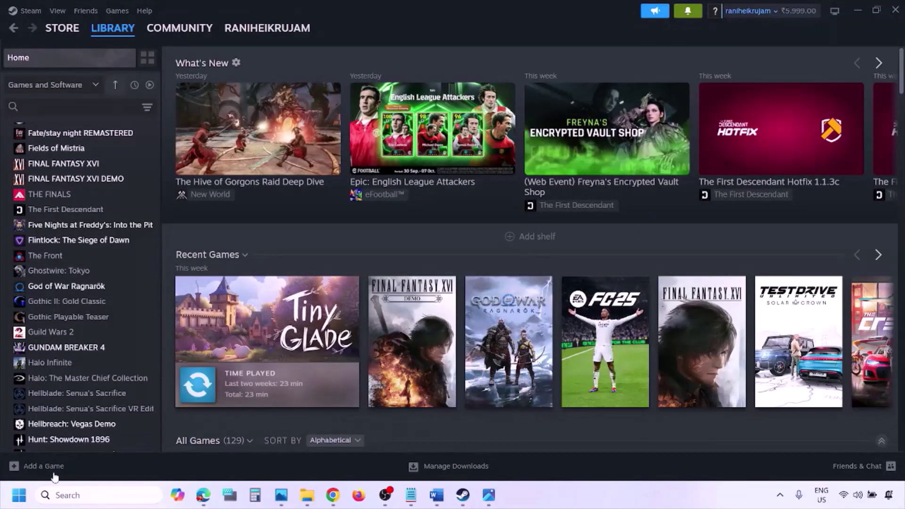
pyautogui.click(19, 495)
pyautogui.click(343, 455)
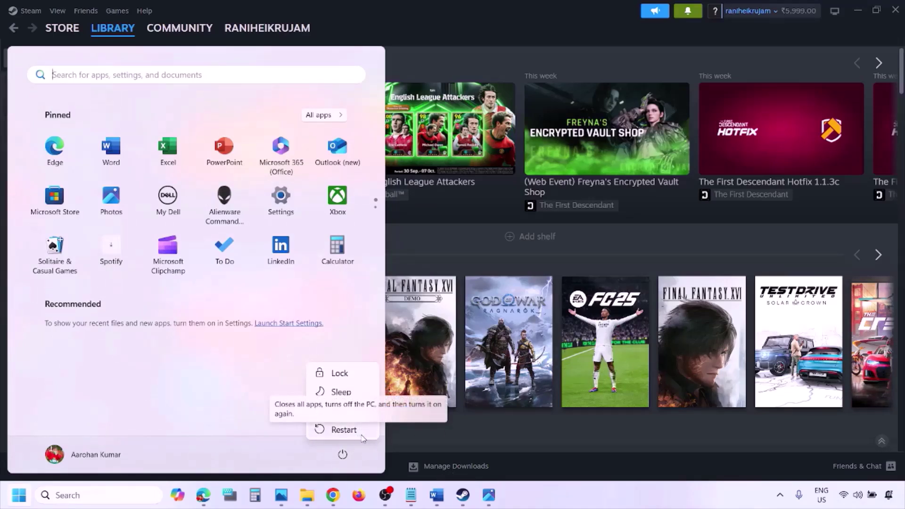
# Switch to the troubleshooting document in Word and highlight the Step 2 instruction to run the game as an administrator.
pyautogui.click(438, 496)
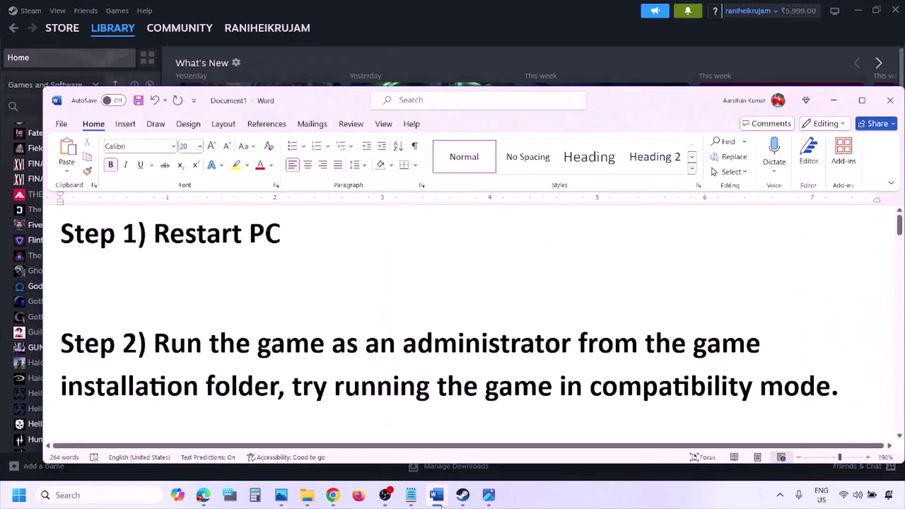
pyautogui.moveTo(157, 341); pyautogui.dragTo(257, 373)
pyautogui.click(573, 498)
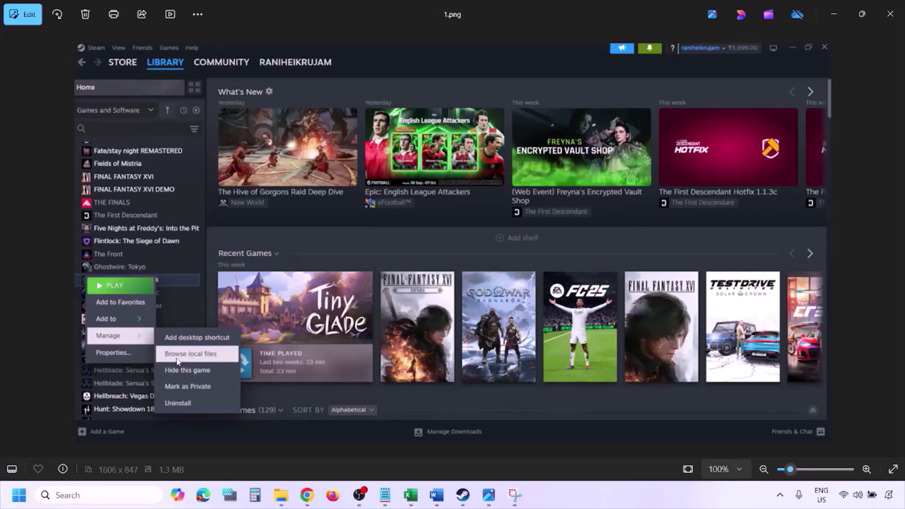
# Examine 1.png for browsing the game's local files and 2.png for the Properties command of the game's executable.
pyautogui.hotkey('ctrl', '+')
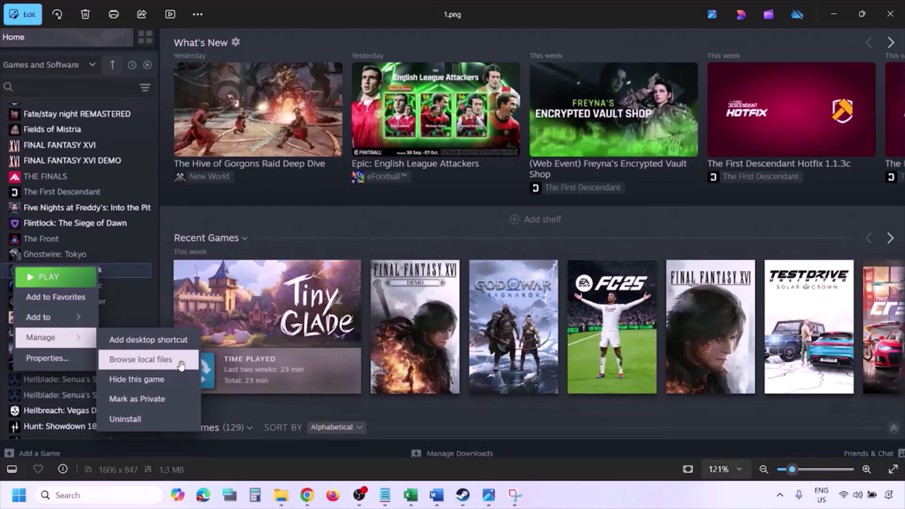
pyautogui.hotkey('ctrl', '-')
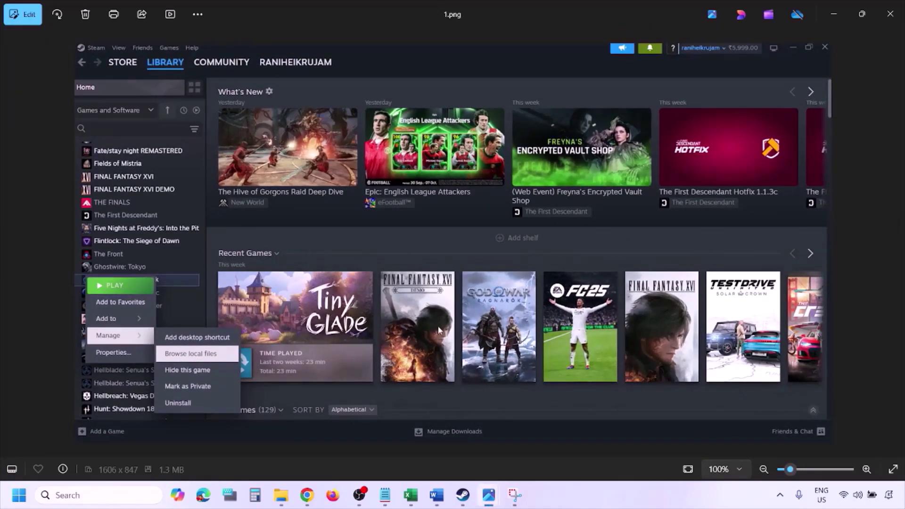
pyautogui.press('Right')
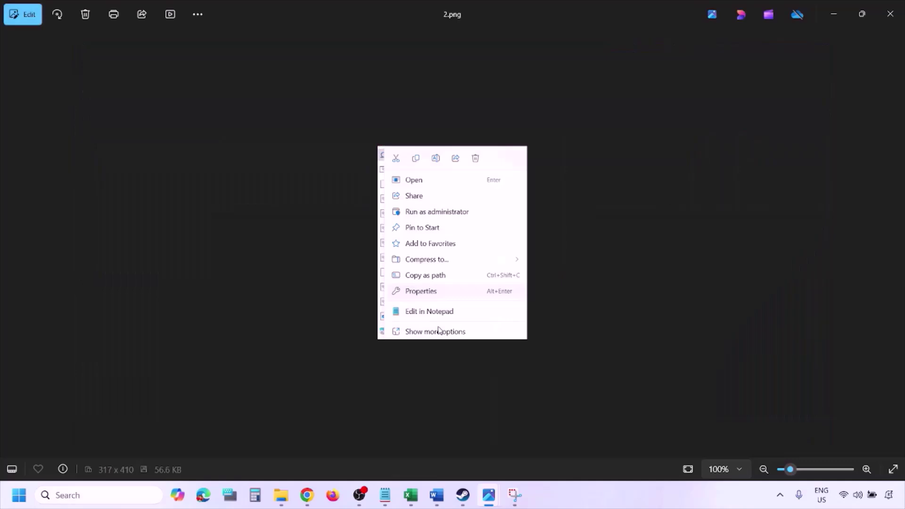
pyautogui.scroll(3, 447, 285)
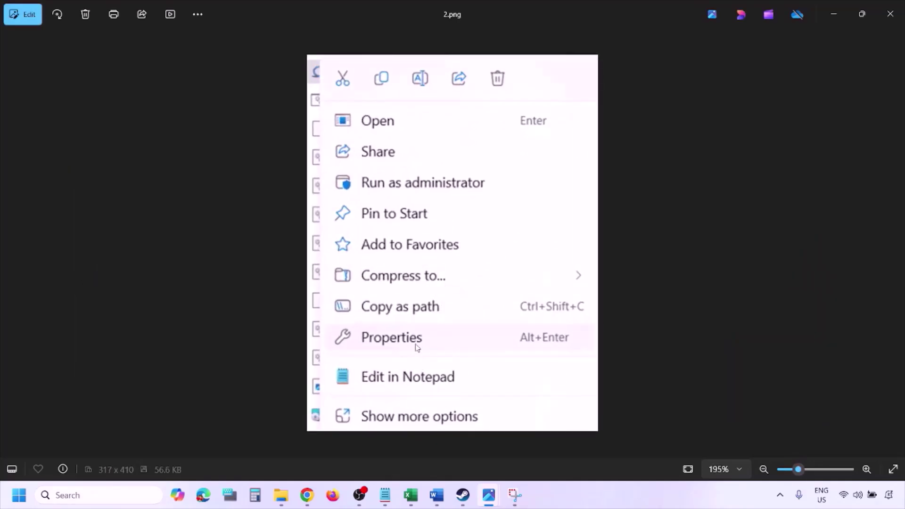
pyautogui.scroll(-3, 416, 347)
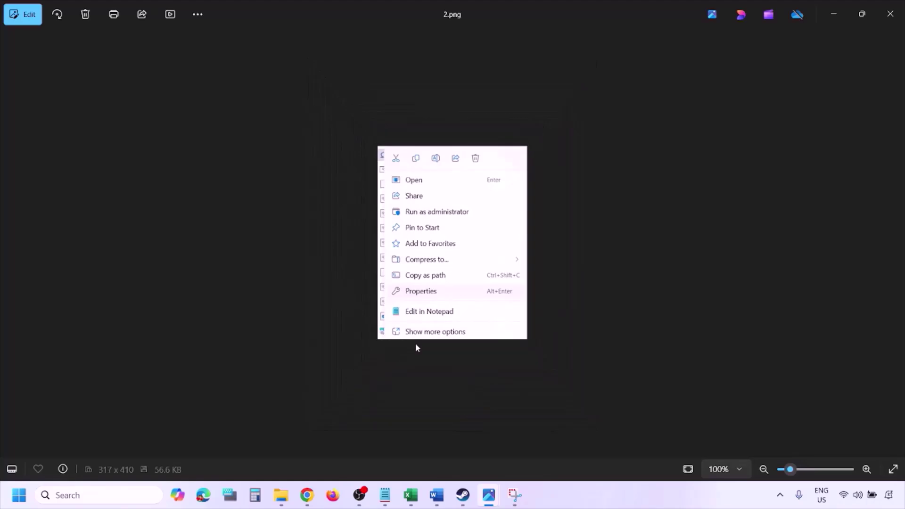
# View 3.png and examine the compatibility setting for running the program as an administrator.
pyautogui.press('Right')
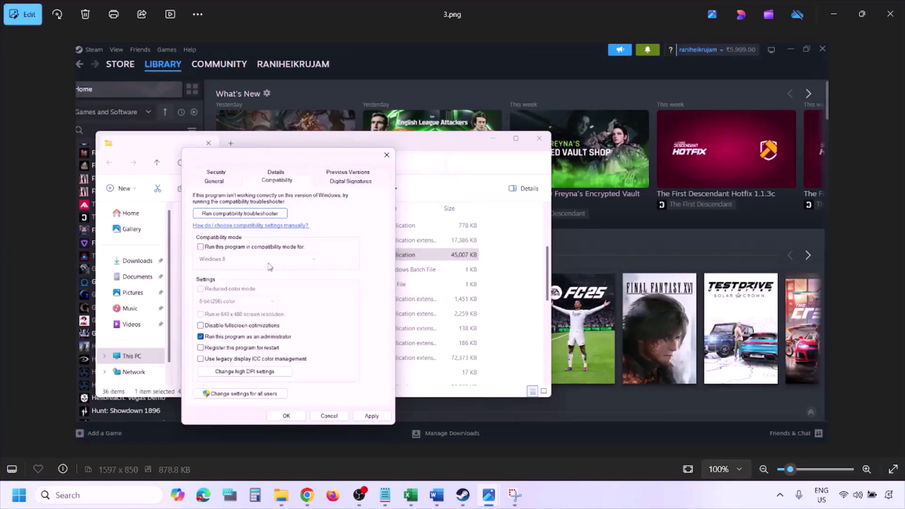
pyautogui.scroll(1, 270, 267)
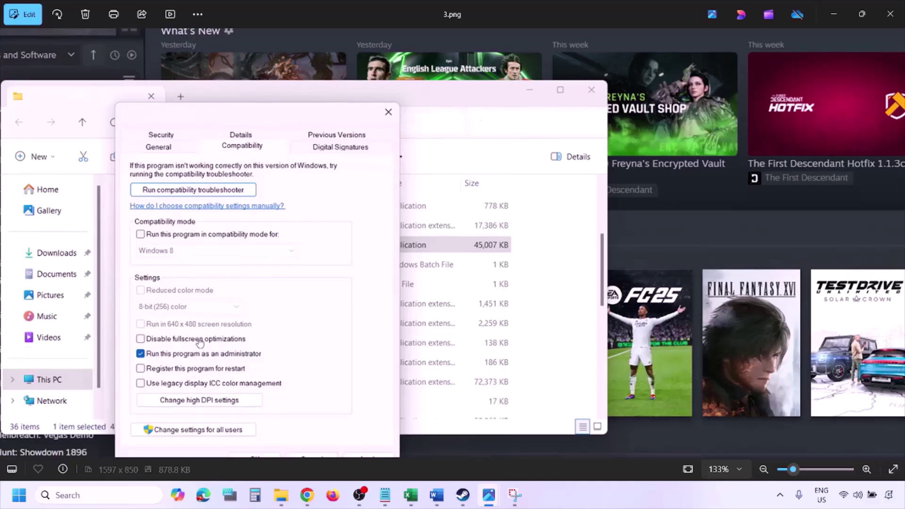
pyautogui.moveTo(200, 354); pyautogui.dragTo(195, 312)
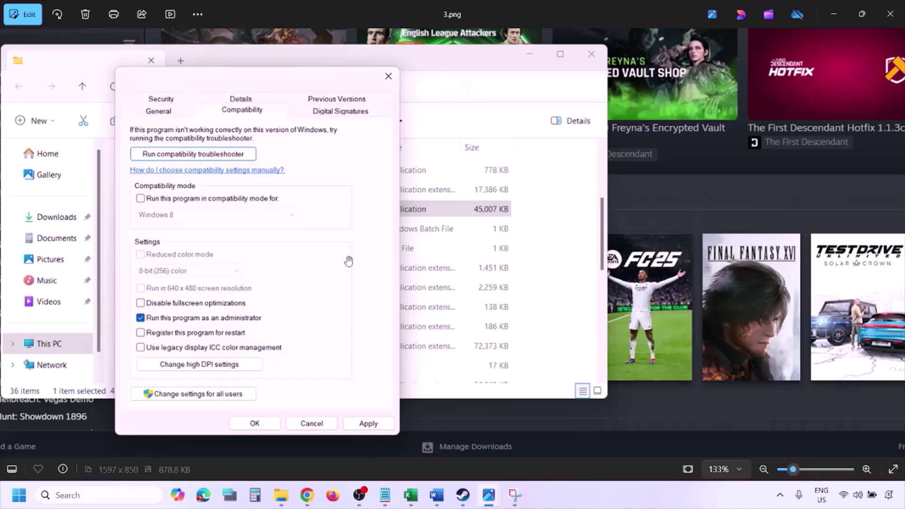
pyautogui.scroll(-2, 348, 261)
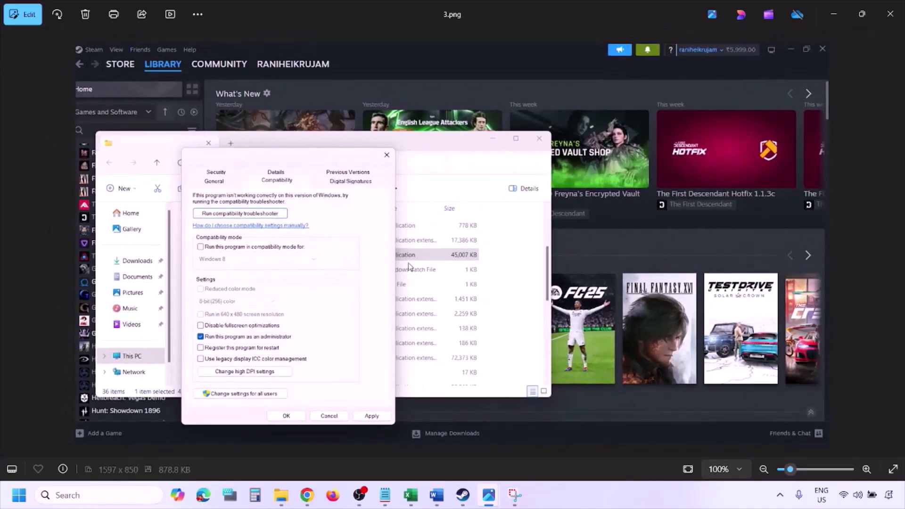
# View 4.png and examine the compatibility mode setting for Windows 8 in close-up.
pyautogui.press('Right')
pyautogui.scroll(2, 409, 267)
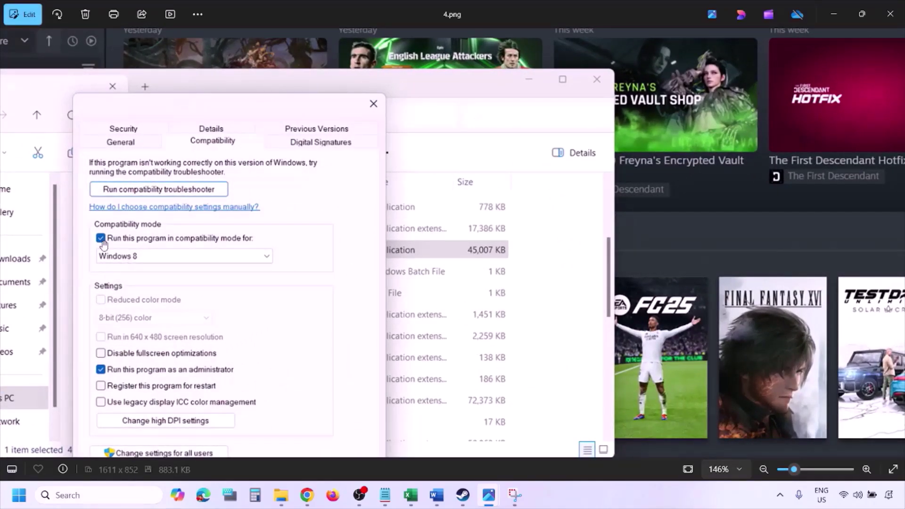
pyautogui.moveTo(118, 252); pyautogui.dragTo(123, 220)
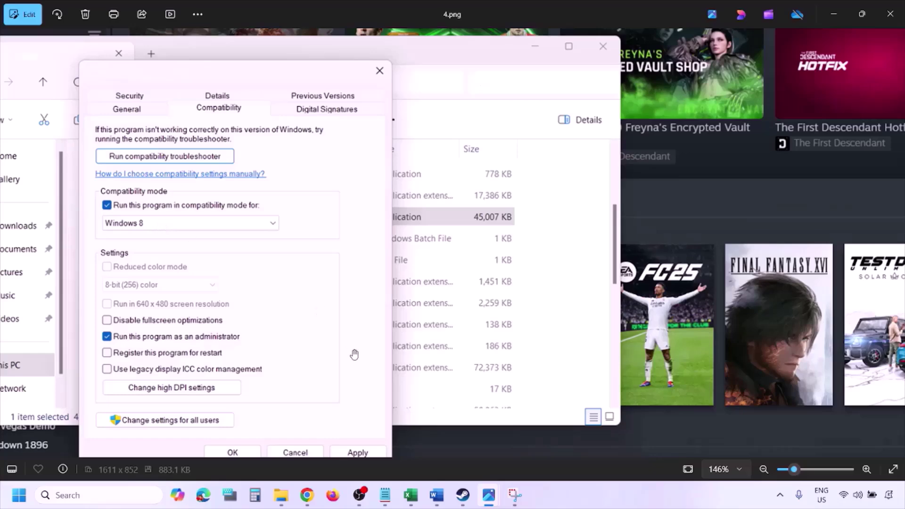
pyautogui.moveTo(350, 351); pyautogui.dragTo(355, 326)
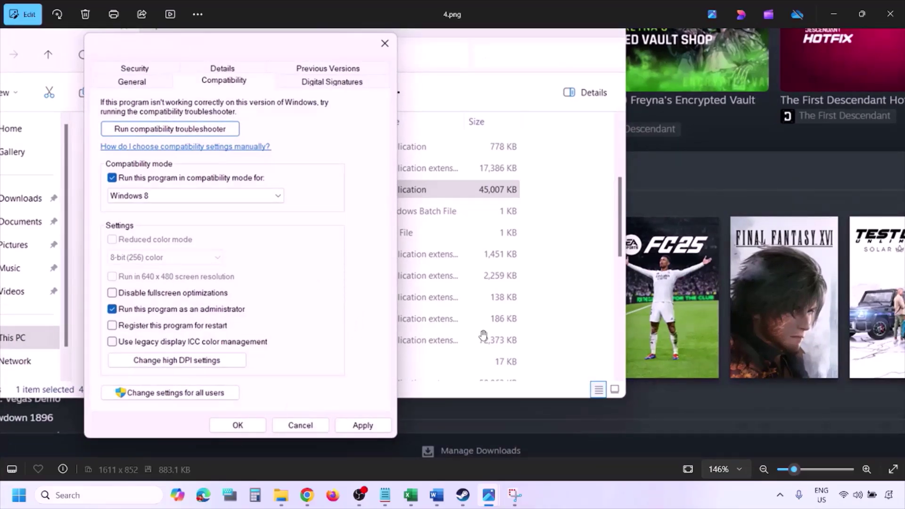
# View 5.png and examine the list of Windows versions offered for compatibility mode.
pyautogui.press('Right')
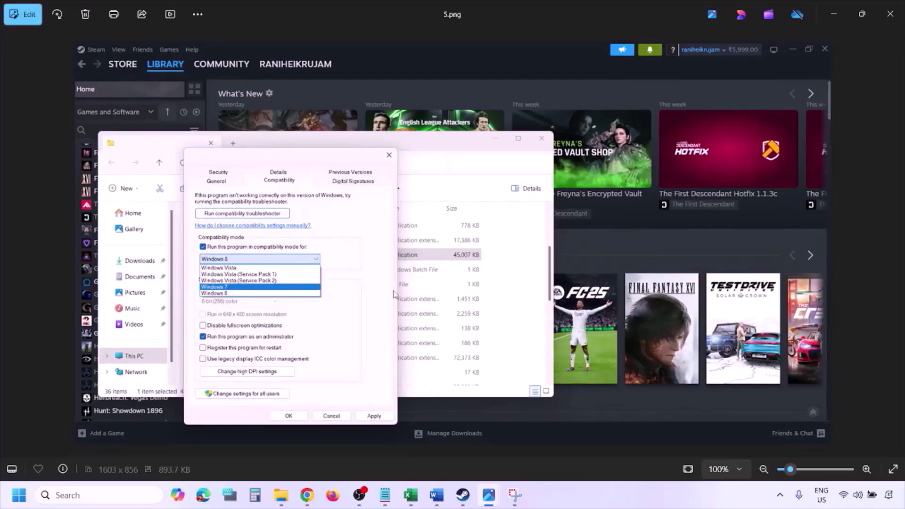
pyautogui.scroll(3, 293, 280)
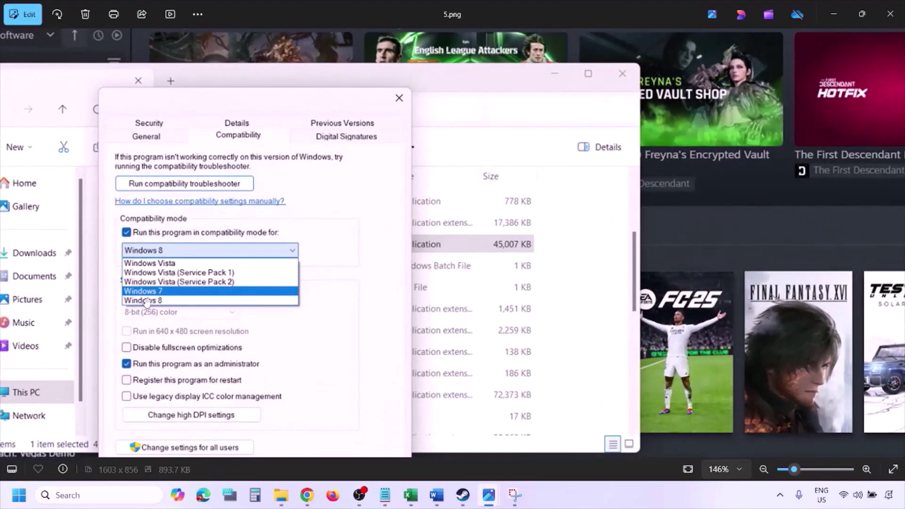
pyautogui.scroll(-3, 210, 309)
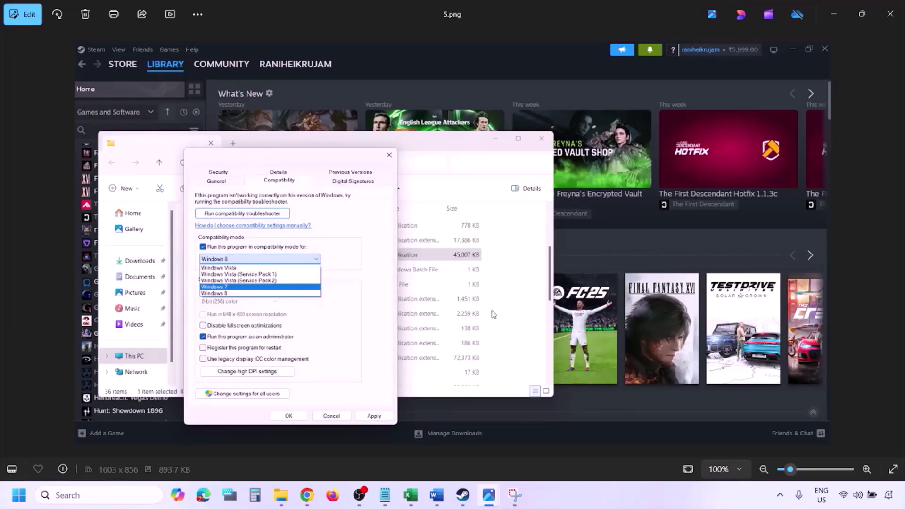
# View 6.png and examine the Windows 7 compatibility mode and Disable fullscreen optimizations settings.
pyautogui.press('Right')
pyautogui.scroll(3, 295, 279)
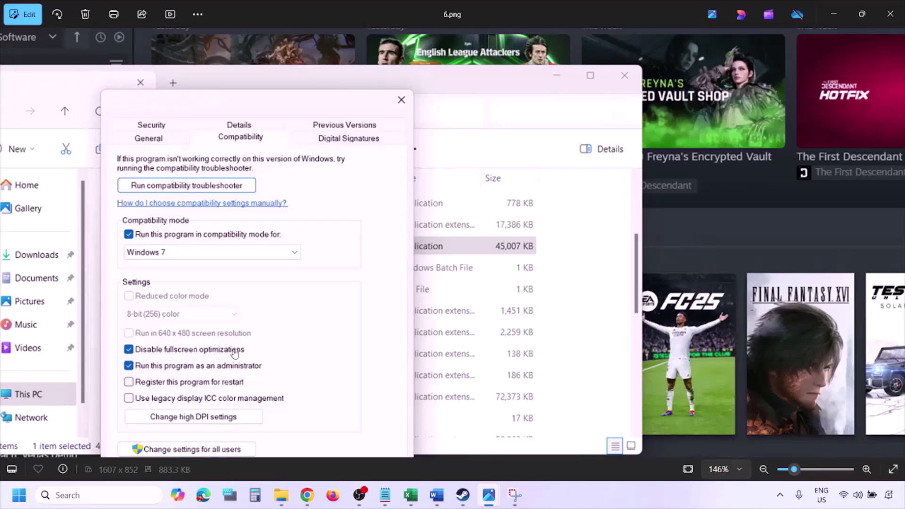
pyautogui.moveTo(275, 296); pyautogui.dragTo(298, 244)
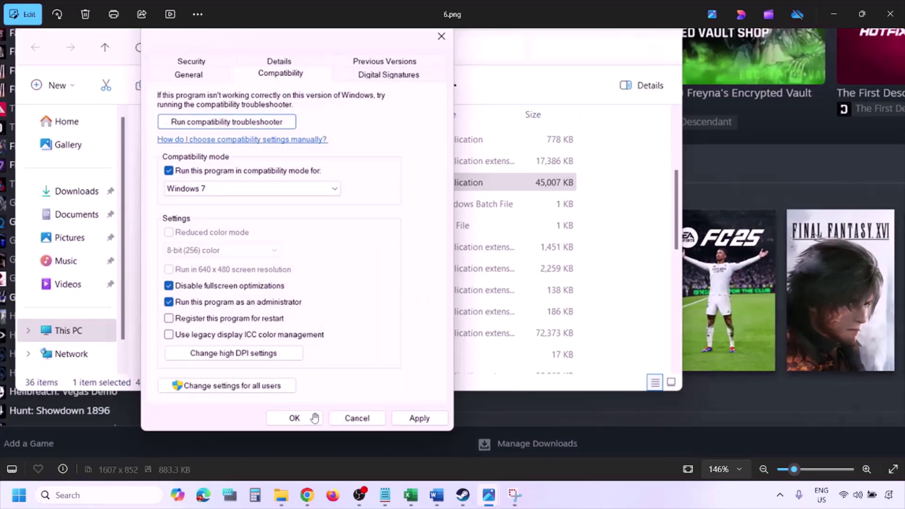
pyautogui.scroll(-3, 314, 418)
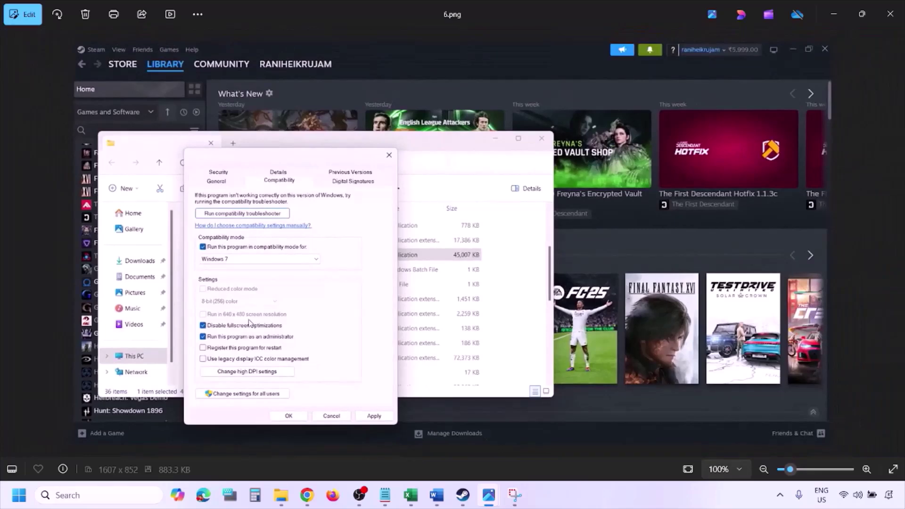
pyautogui.scroll(3, 250, 324)
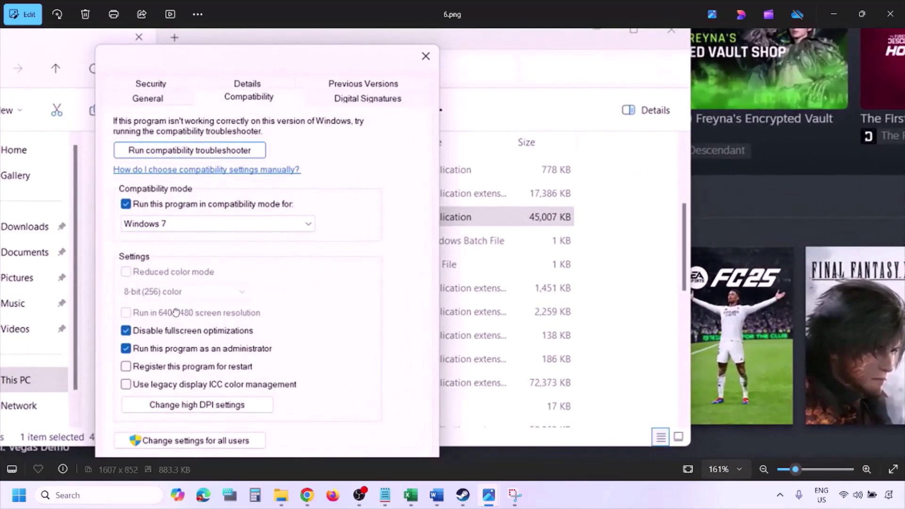
pyautogui.moveTo(176, 314); pyautogui.dragTo(225, 303)
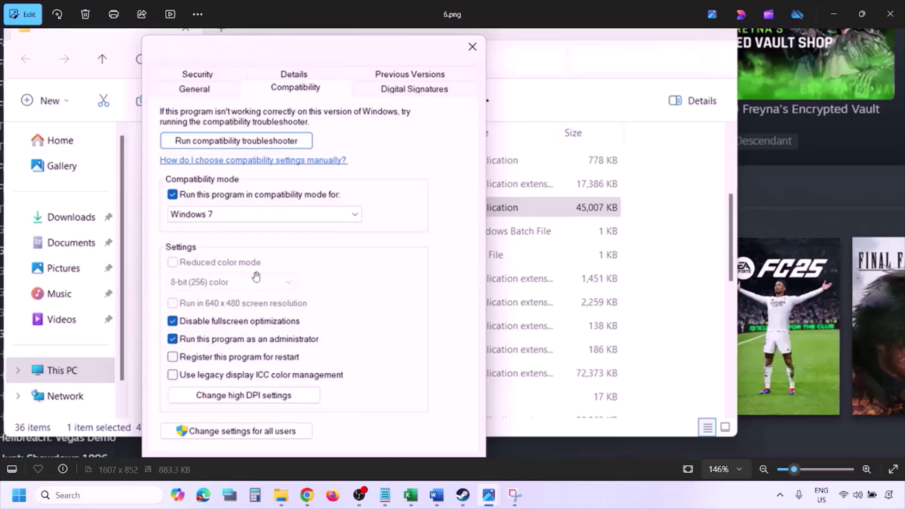
pyautogui.scroll(-4, 250, 278)
# View 7.png to examine the cleared compatibility settings, and return to the troubleshooting document in Word.
pyautogui.press('Right')
pyautogui.scroll(5, 255, 275)
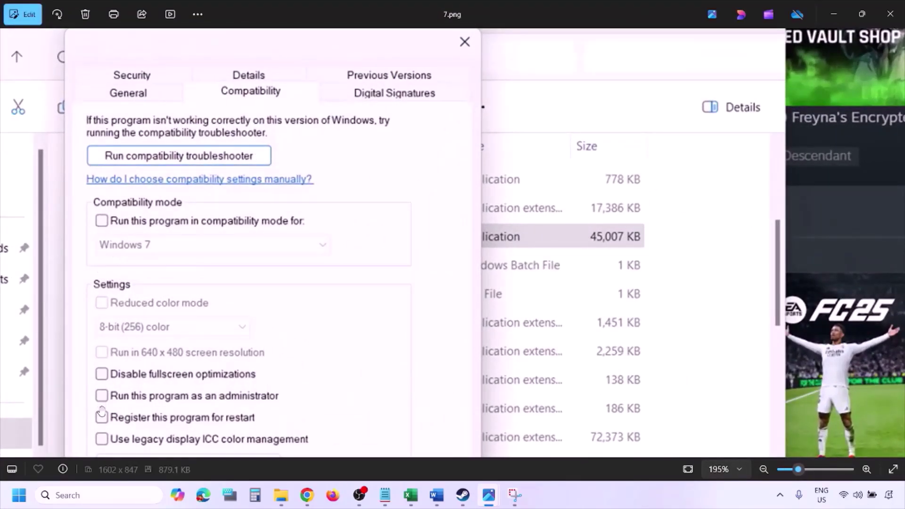
pyautogui.scroll(-1, 145, 305)
pyautogui.scroll(-3, 145, 305)
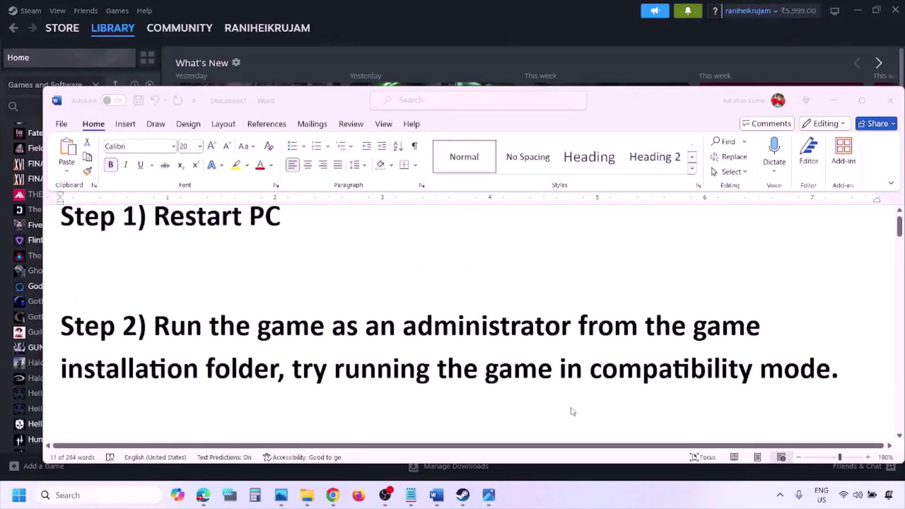
# Read Step 3 on verifying game files, view the Properties and Installed Files screenshots, and return to the Word document.
pyautogui.scroll(-3, 493, 350)
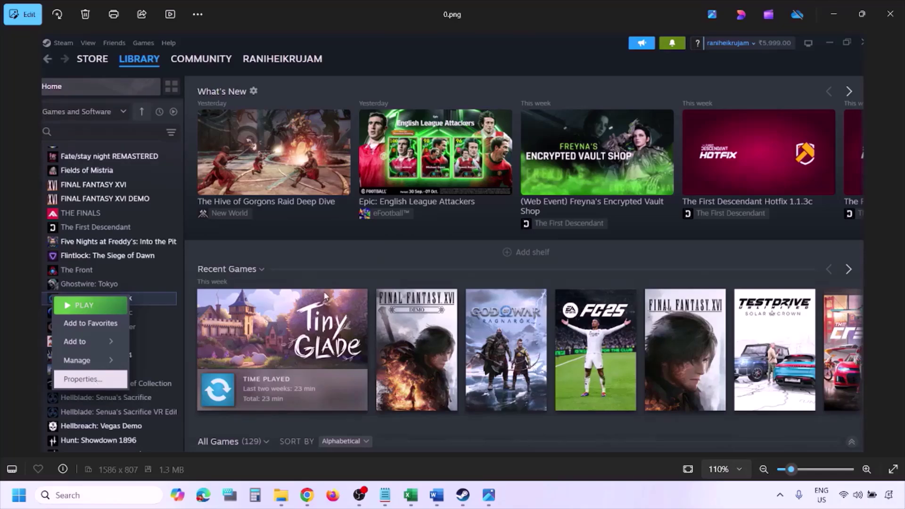
pyautogui.scroll(-1, 326, 296)
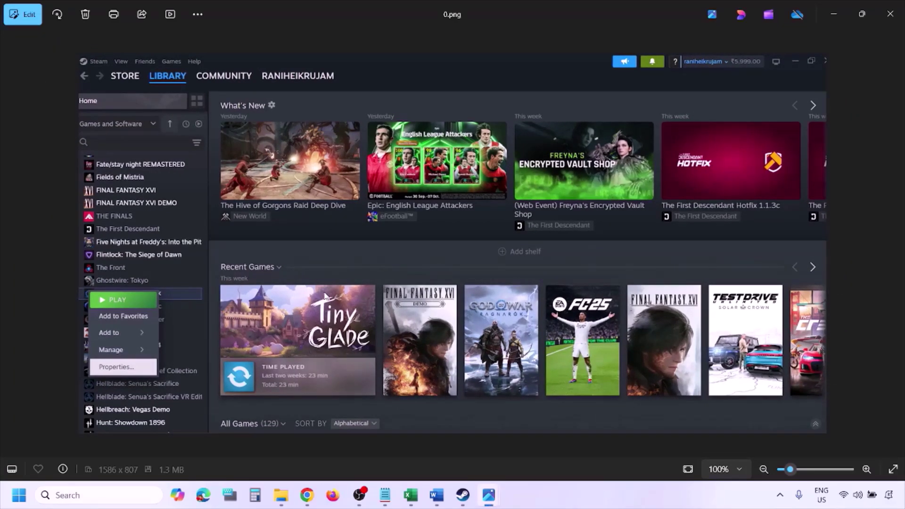
pyautogui.press('Right')
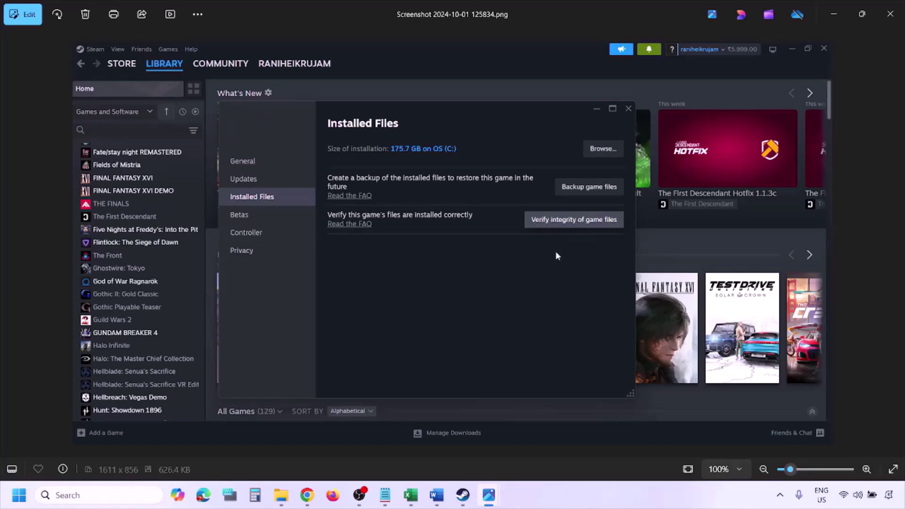
pyautogui.click(589, 500)
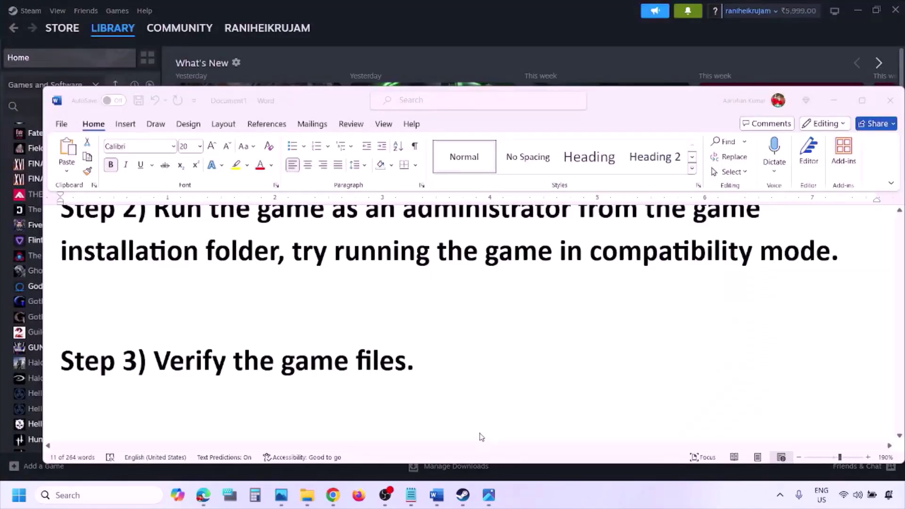
# Show Step 4 on allowing the game exe file and select the words "Windows Security" in it.
pyautogui.scroll(-3, 479, 435)
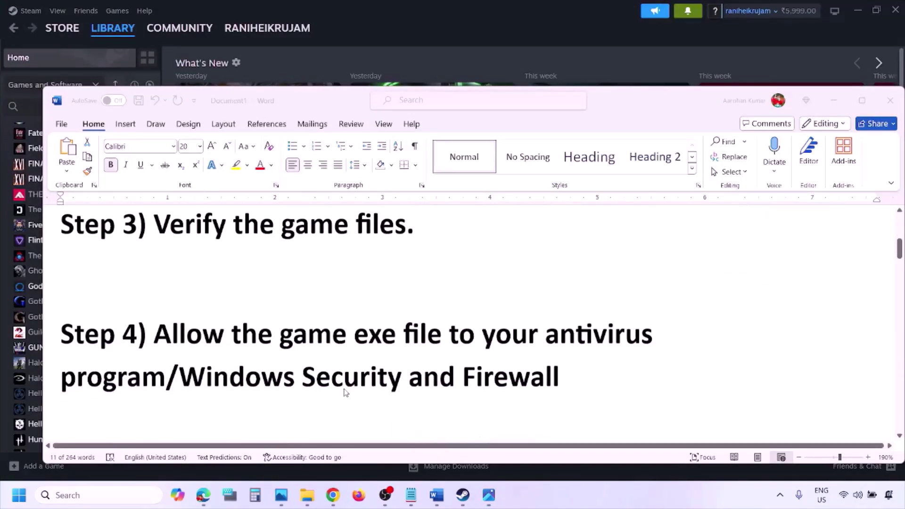
pyautogui.click(166, 376)
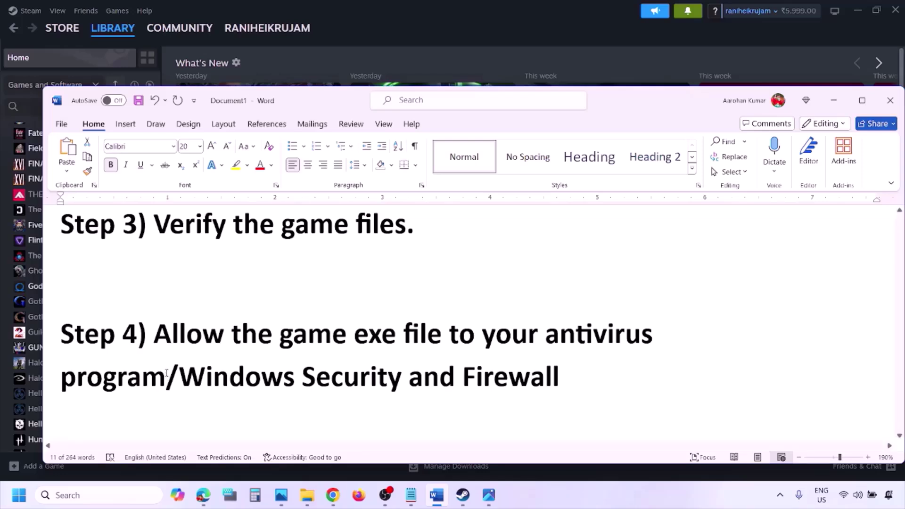
pyautogui.moveTo(179, 378); pyautogui.dragTo(408, 378)
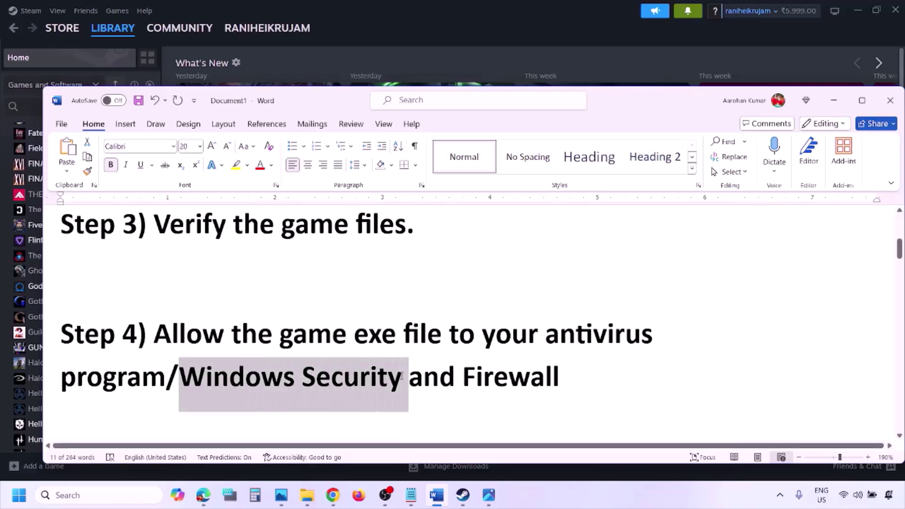
# Switch to Windows Settings and open Virus & threat protection through Privacy & security and Windows Security.
pyautogui.click(601, 504)
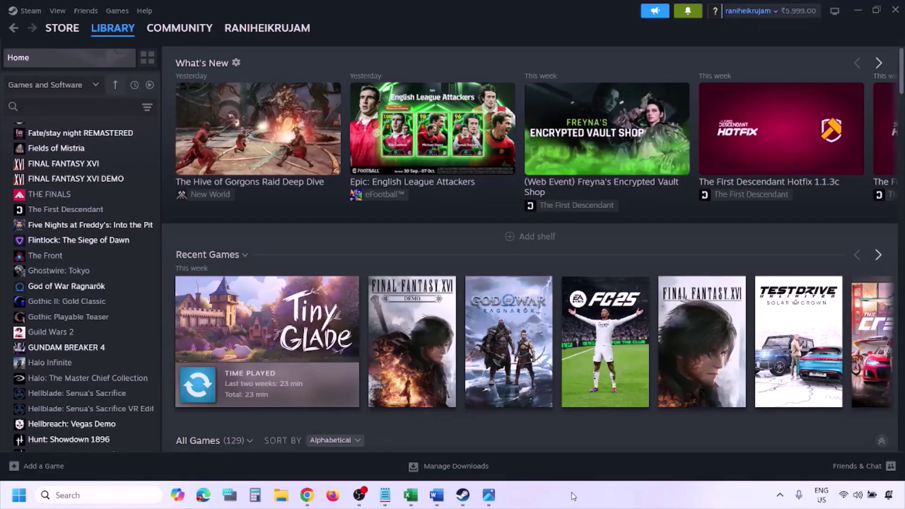
pyautogui.press('super+i')
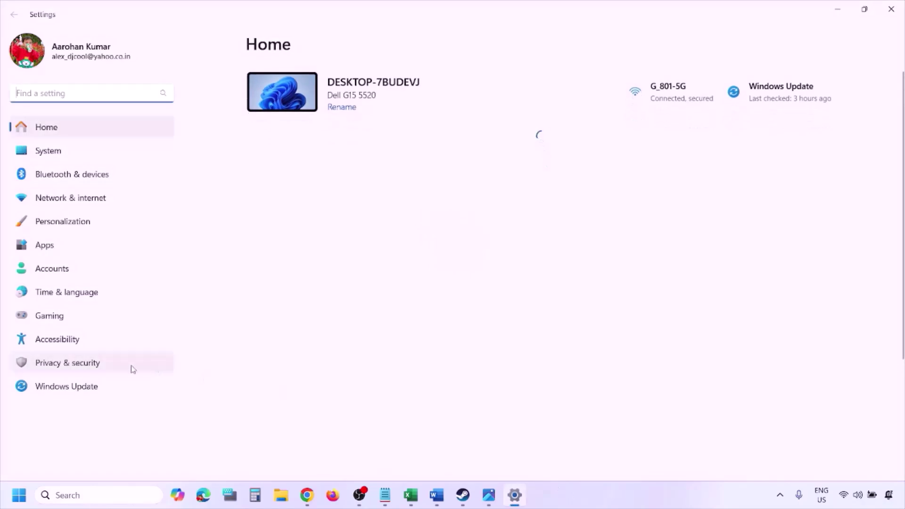
pyautogui.click(92, 369)
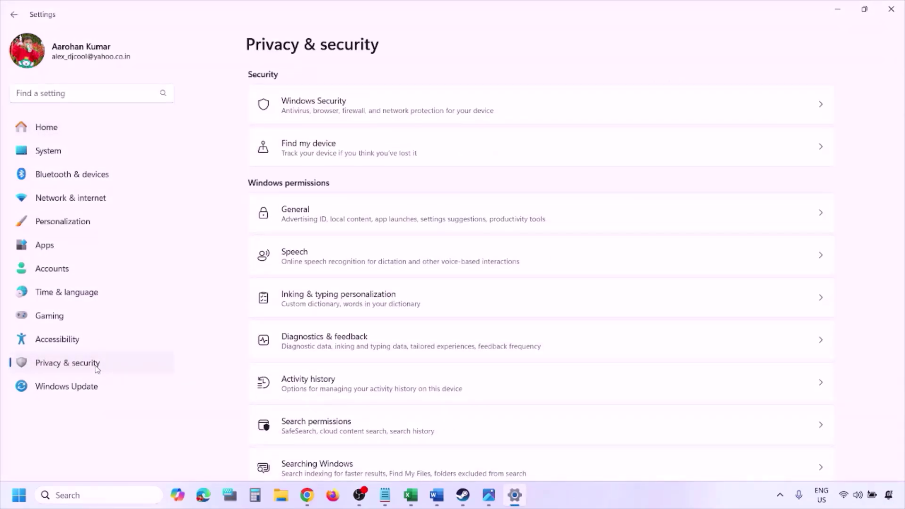
pyautogui.click(327, 111)
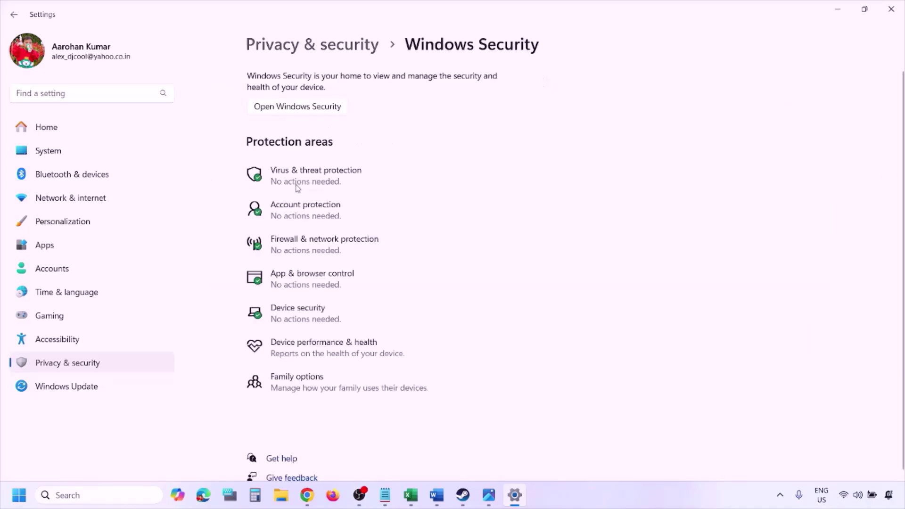
pyautogui.click(335, 180)
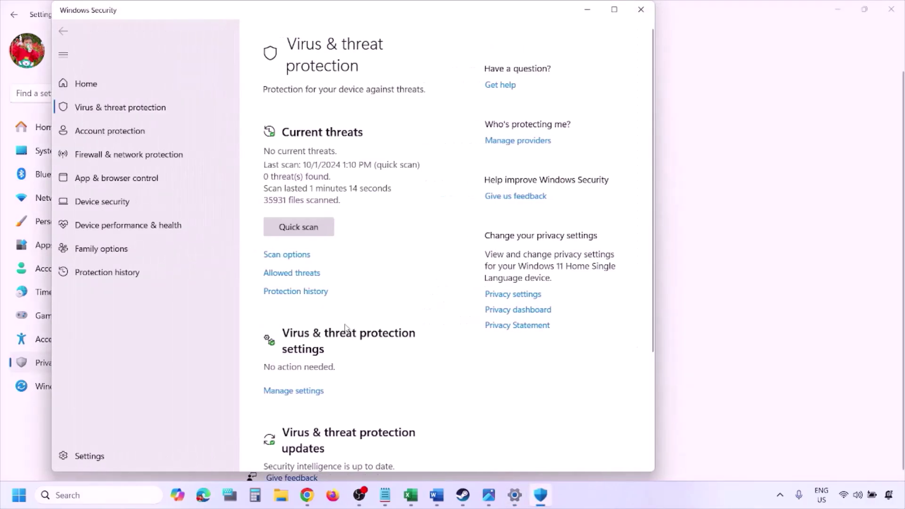
# Open the list of apps allowed through Controlled folder access under Ransomware protection.
pyautogui.scroll(-3, 344, 424)
pyautogui.click(332, 428)
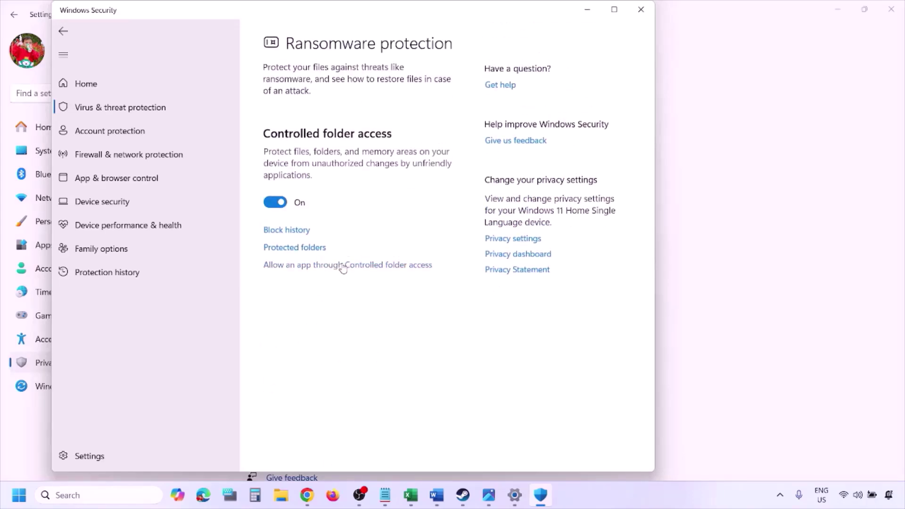
pyautogui.click(343, 267)
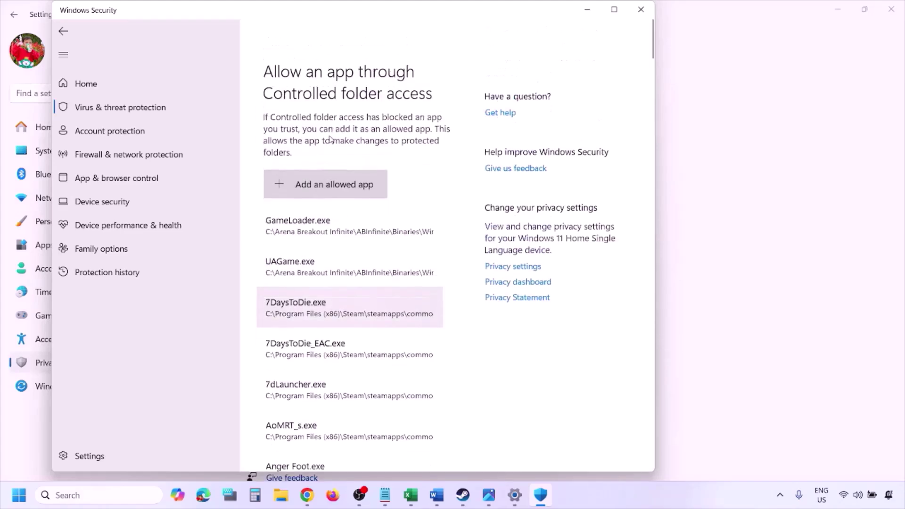
# Start adding an allowed app from all apps and browse to the Program Files (x86) folder on drive C.
pyautogui.click(336, 156)
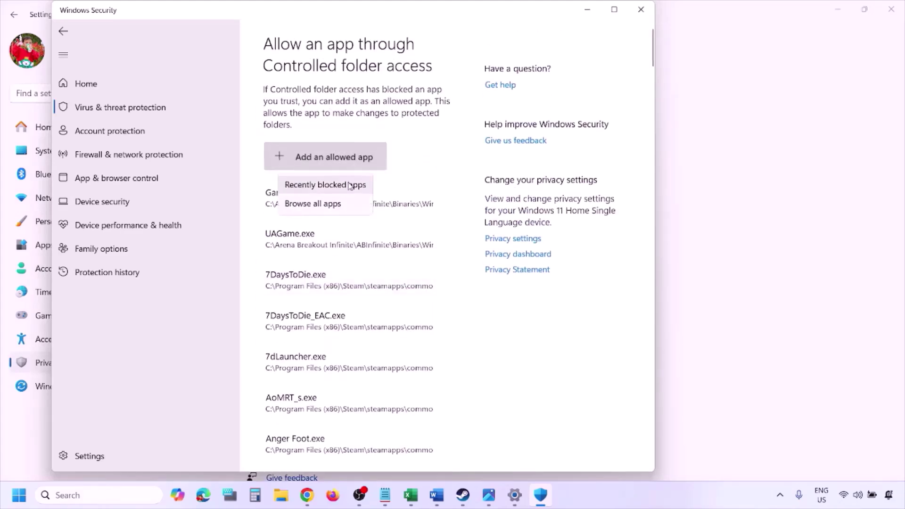
pyautogui.click(341, 206)
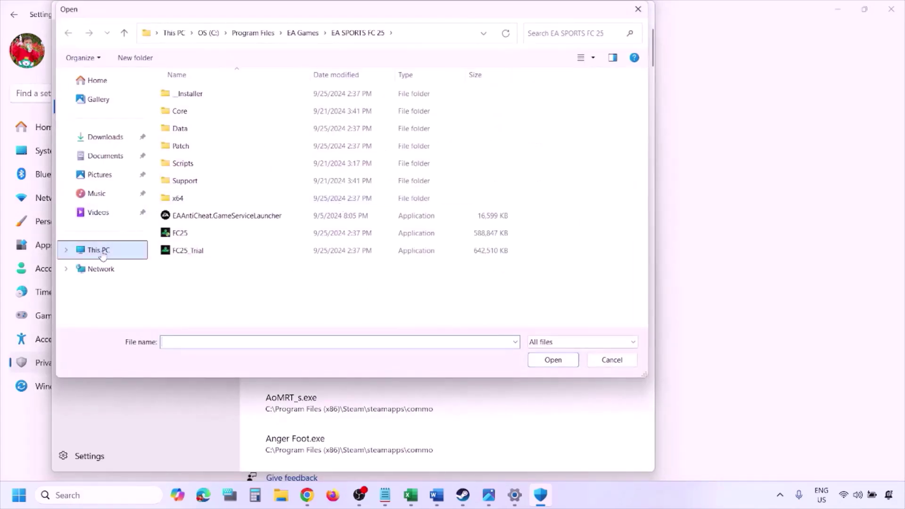
pyautogui.click(100, 251)
pyautogui.click(236, 108)
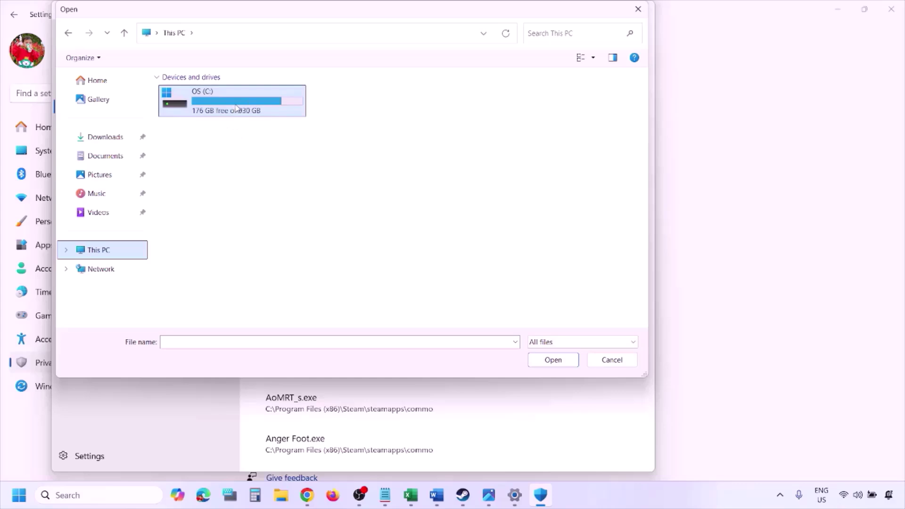
pyautogui.doubleClick(236, 107)
pyautogui.scroll(-3, 237, 109)
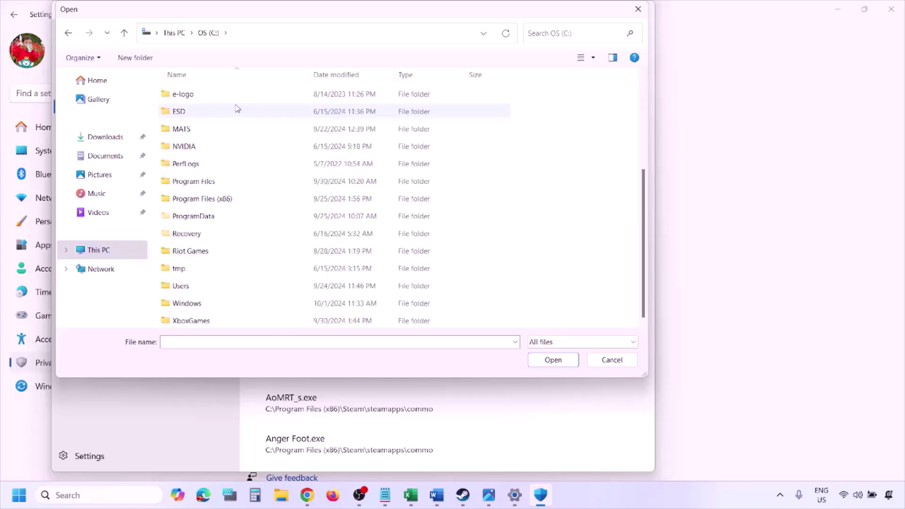
pyautogui.doubleClick(227, 198)
# Browse to the steamapps folder inside the Steam folder, and cancel the file selection.
pyautogui.scroll(-4, 228, 198)
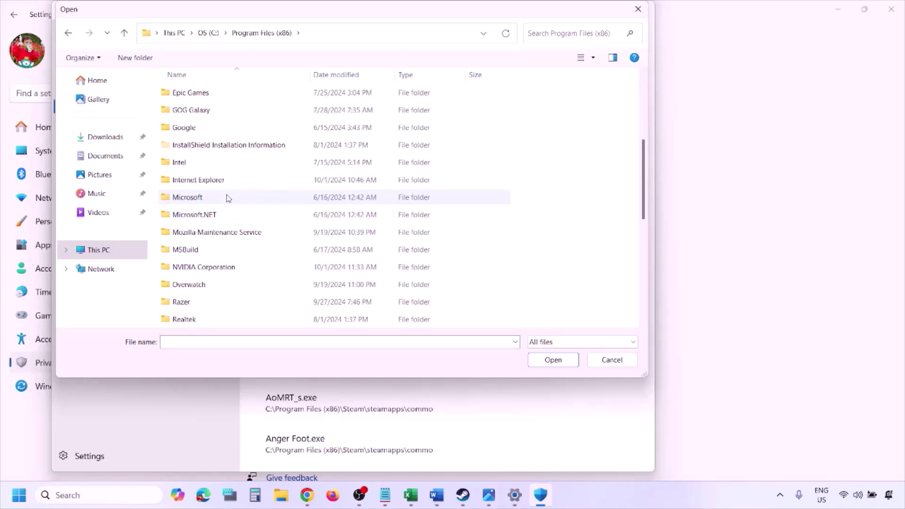
pyautogui.scroll(-4, 228, 198)
pyautogui.doubleClick(202, 163)
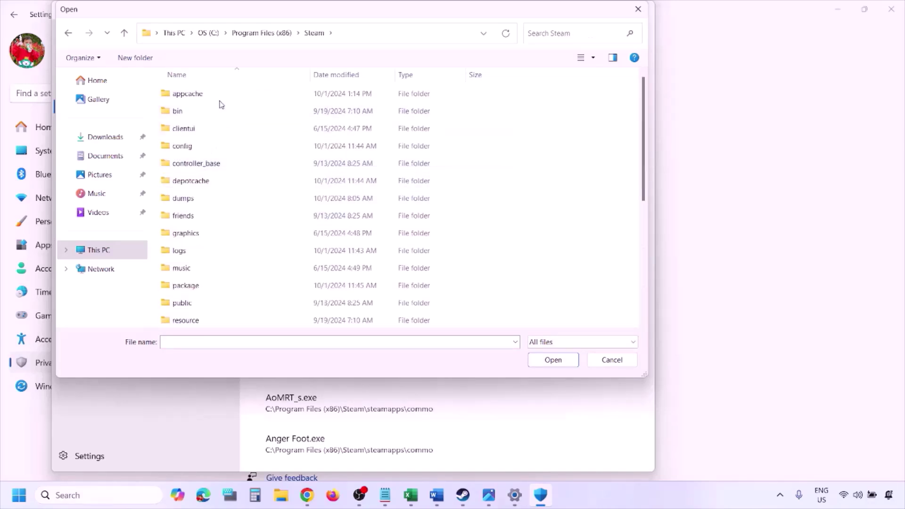
pyautogui.scroll(-4, 221, 104)
pyautogui.click(207, 181)
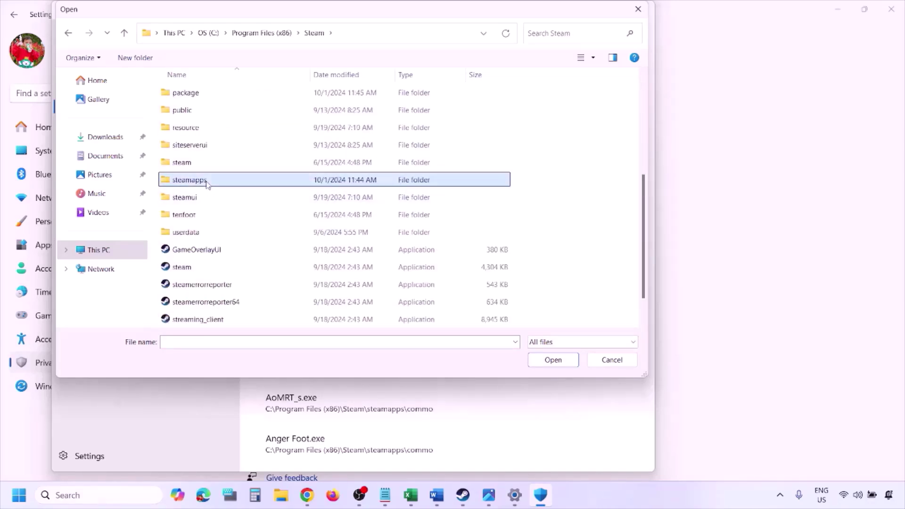
pyautogui.doubleClick(208, 183)
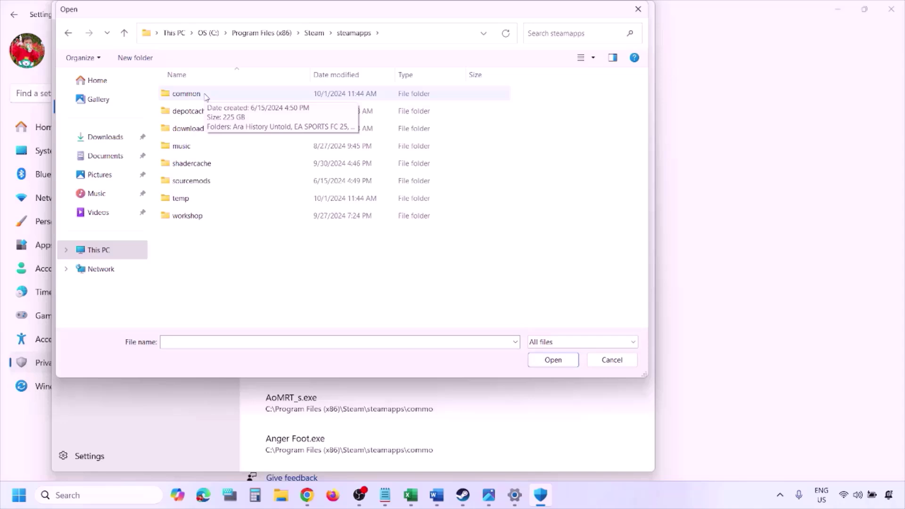
pyautogui.click(611, 360)
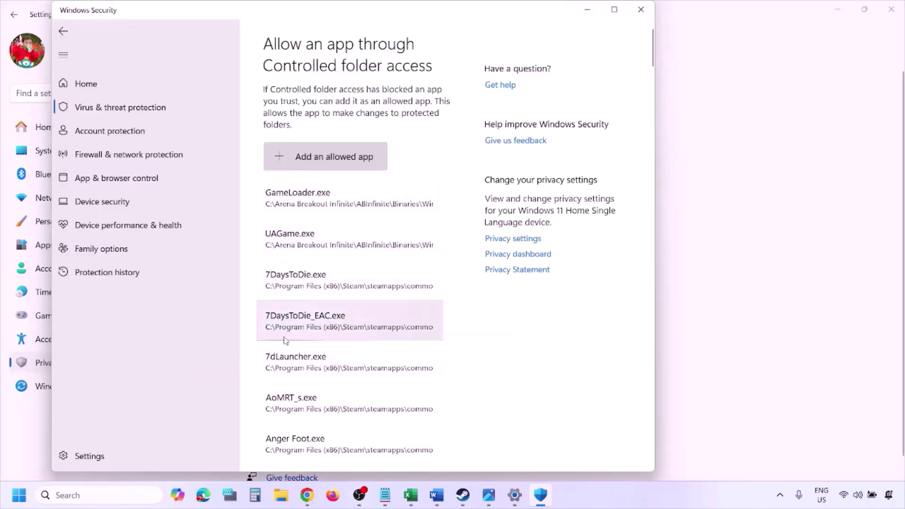
# Switch to Control Panel and open the list of apps allowed through Windows Defender Firewall under System and Security.
pyautogui.click(94, 495)
pyautogui.write('ontrol')
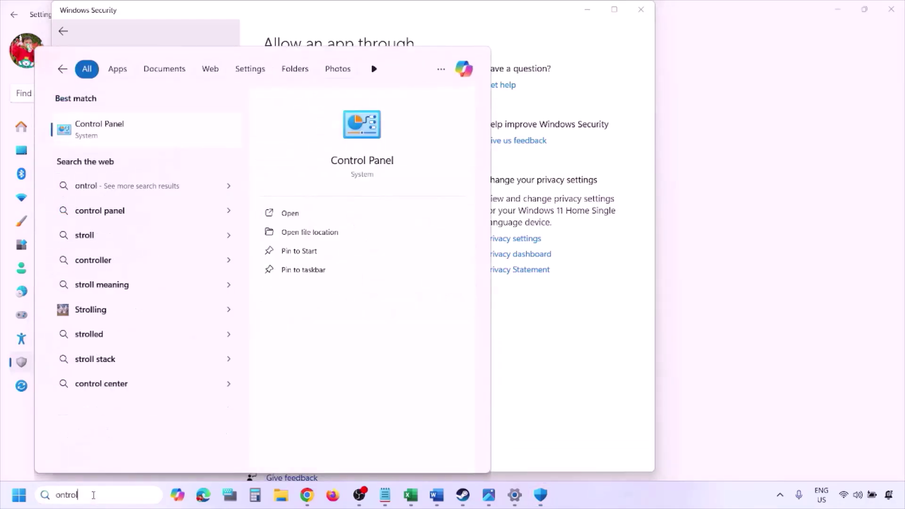
pyautogui.press('Return')
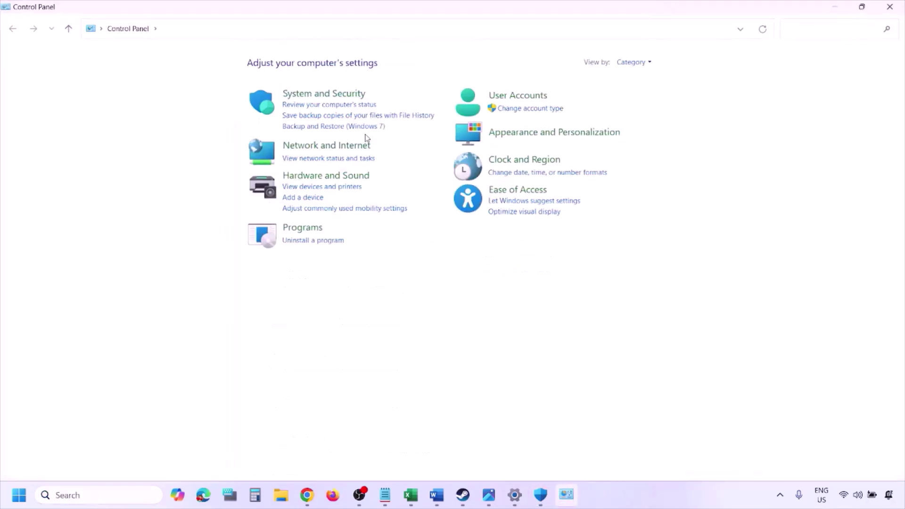
pyautogui.click(312, 95)
pyautogui.click(244, 102)
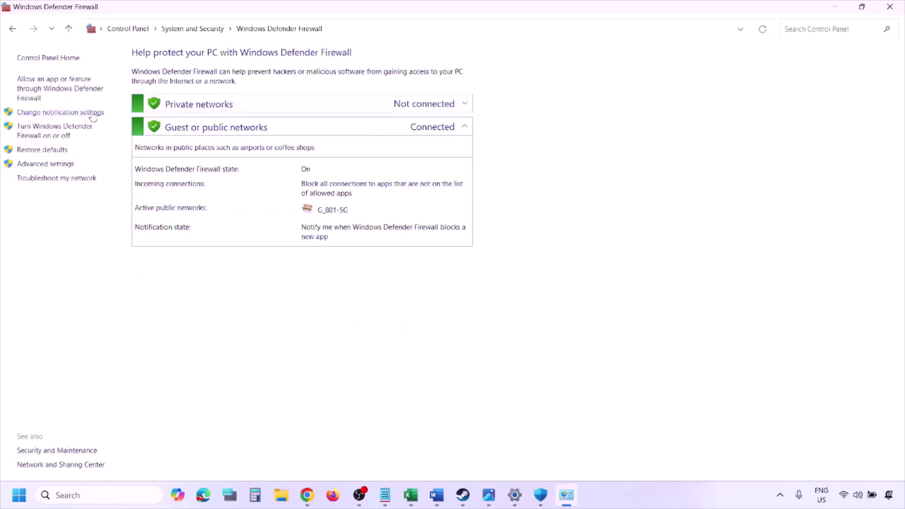
pyautogui.click(62, 87)
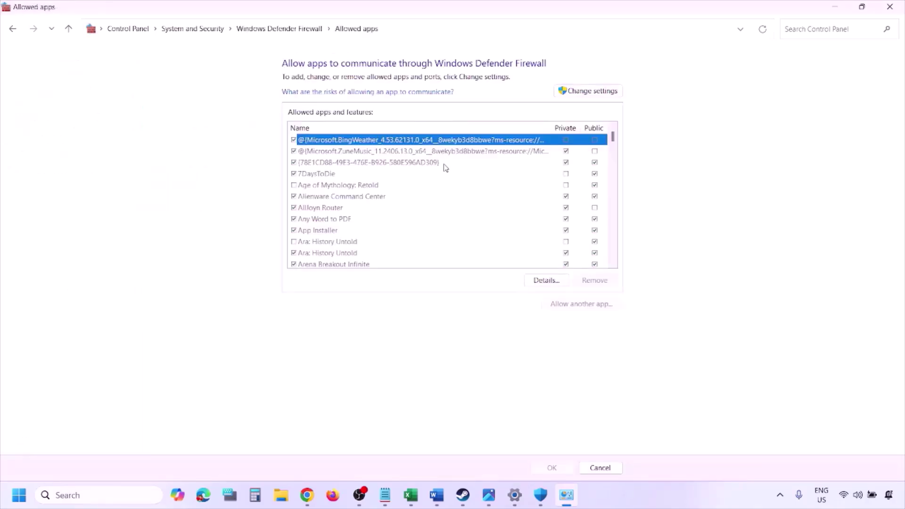
# Enable changes to the firewall's allowed apps, start browsing This PC for another app to allow, and cancel adding it.
pyautogui.click(609, 90)
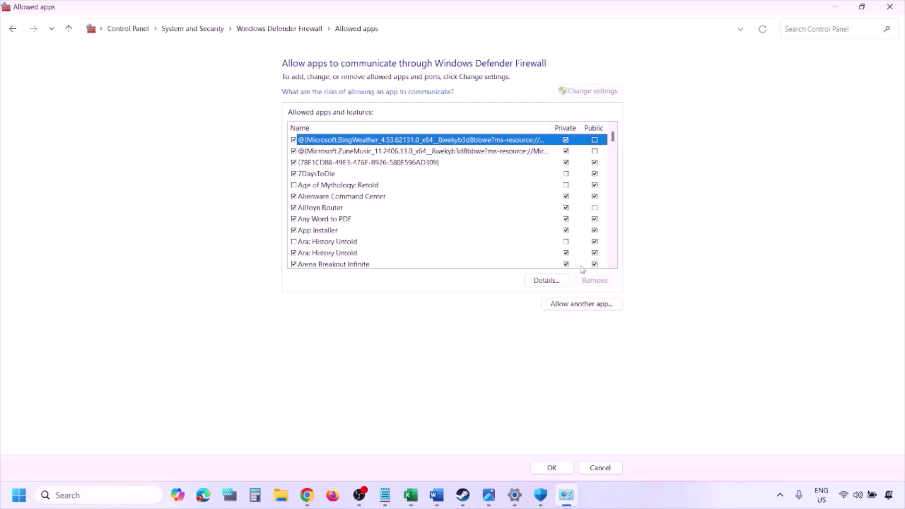
pyautogui.click(582, 305)
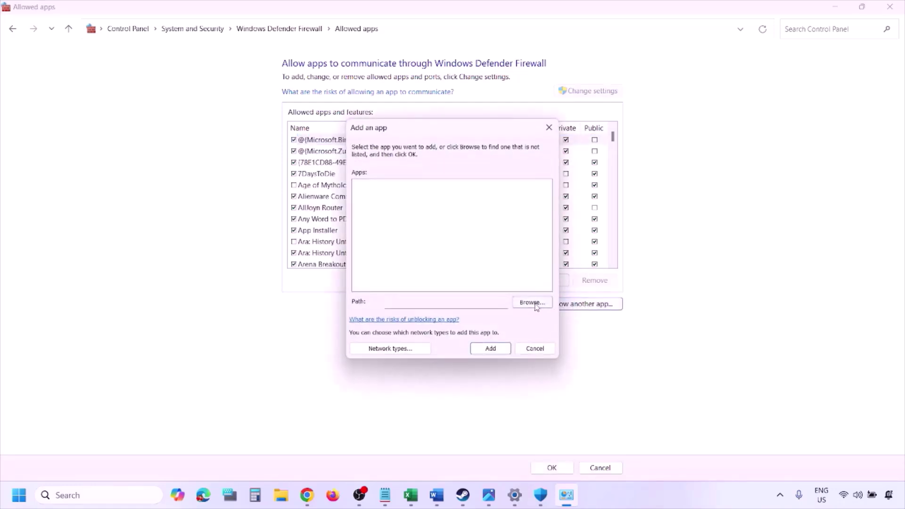
pyautogui.click(534, 303)
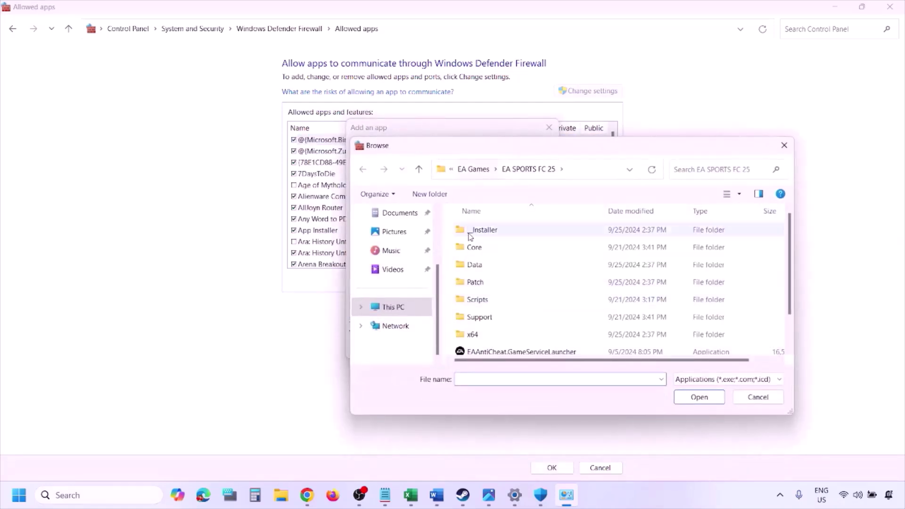
pyautogui.click(415, 311)
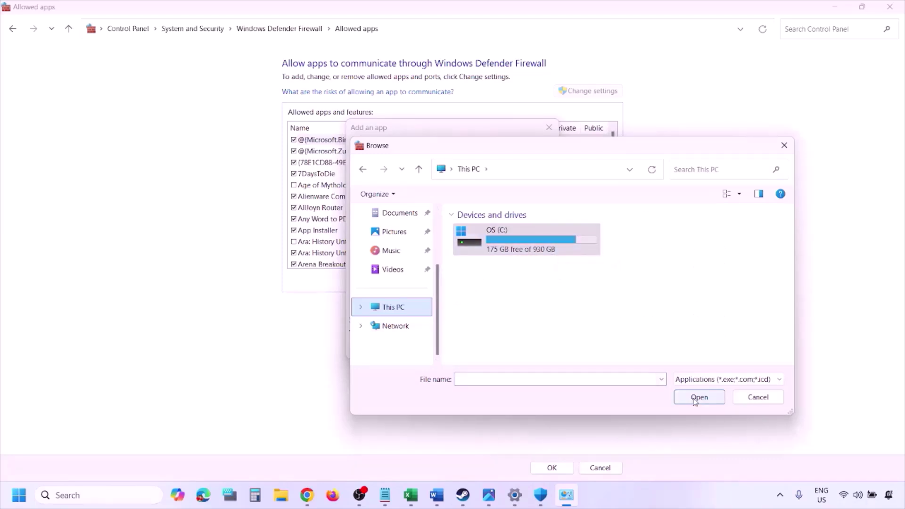
pyautogui.click(750, 401)
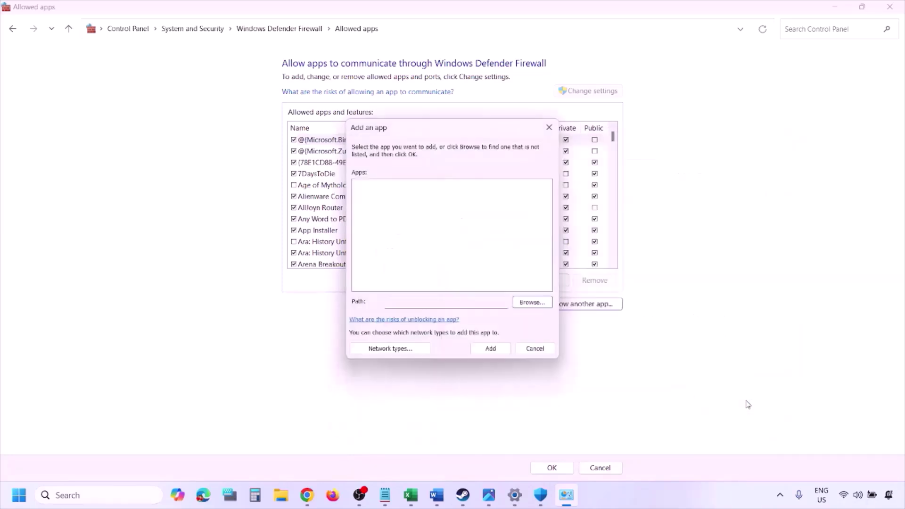
pyautogui.click(528, 350)
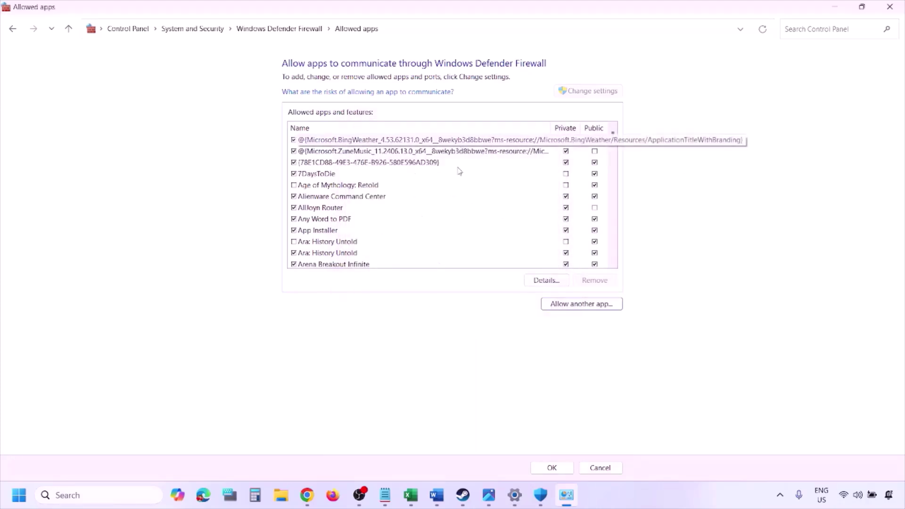
# Close the firewall's allowed apps window and show Step 5 on clean graphics driver installation in the Word document.
pyautogui.click(891, 5)
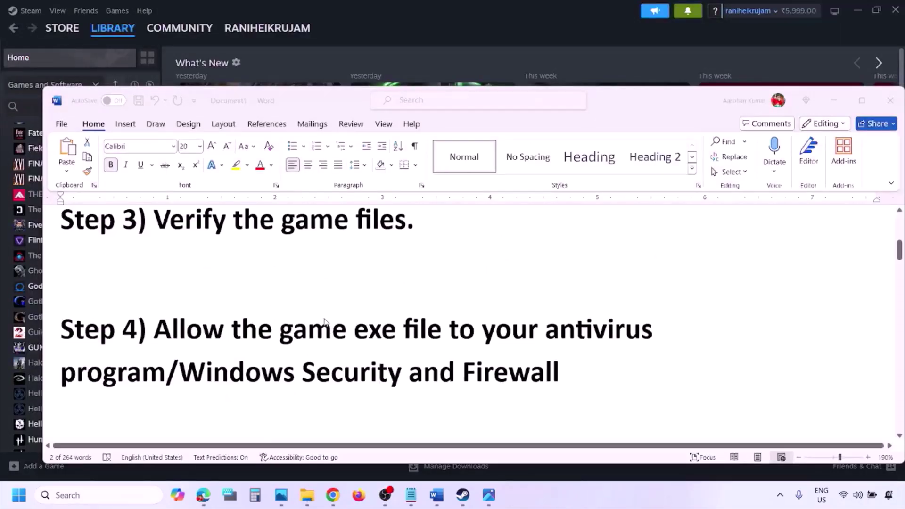
pyautogui.scroll(-5, 324, 322)
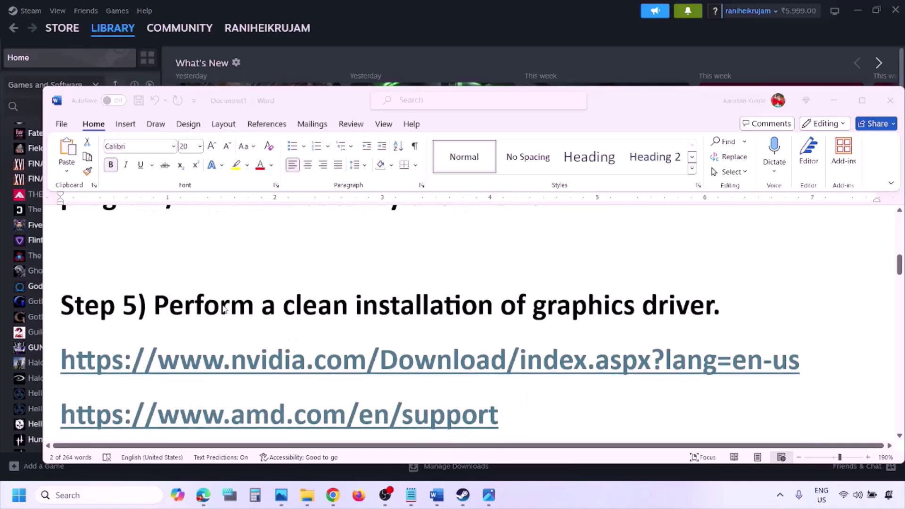
# Highlight part of the Step 5 heading and then the NVIDIA download link in the Word document.
pyautogui.doubleClick(220, 309)
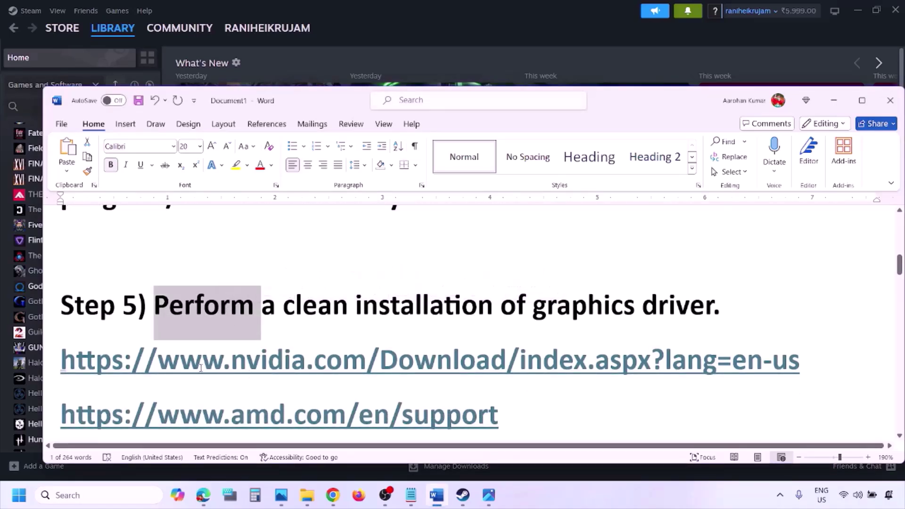
pyautogui.moveTo(202, 367); pyautogui.dragTo(325, 369)
pyautogui.scroll(-1, 325, 370)
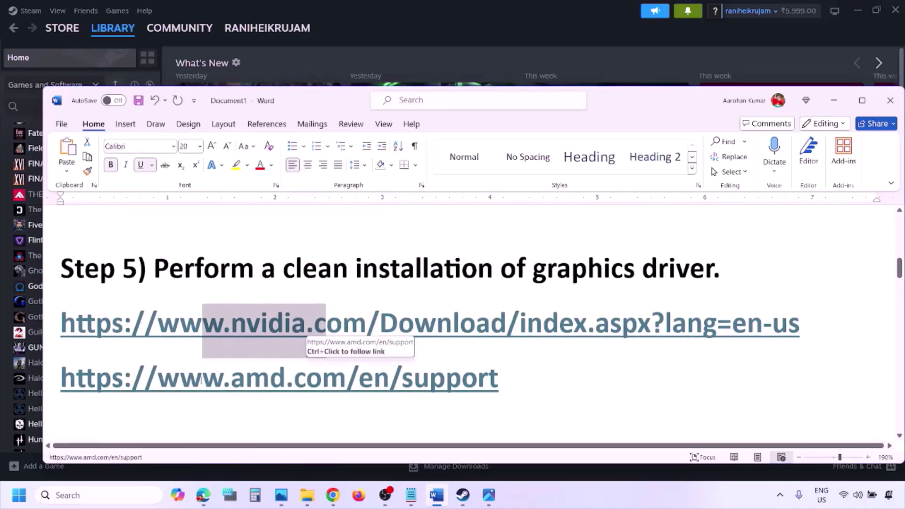
# Switch to the NVIDIA Drivers page in Chrome and find drivers for the GeForce RTX 3050 Laptop GPU on Windows 11, English (US).
pyautogui.click(595, 488)
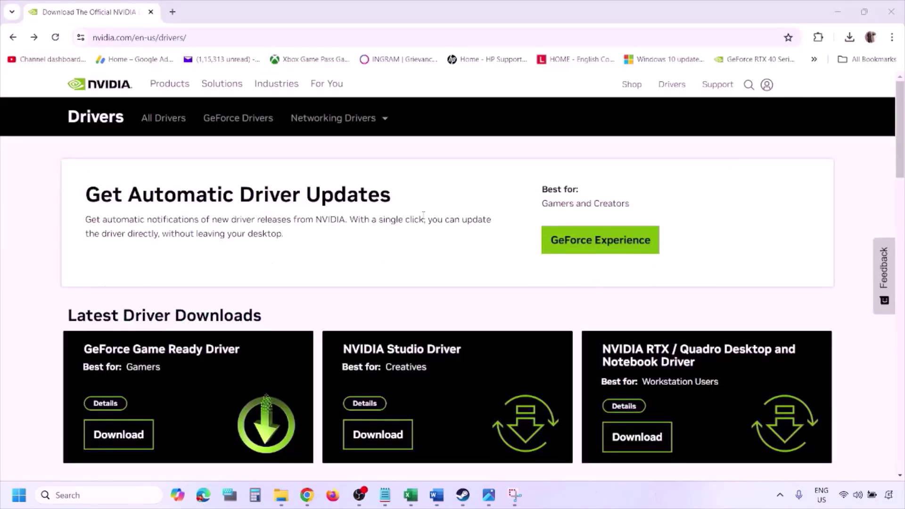
pyautogui.scroll(-8, 212, 288)
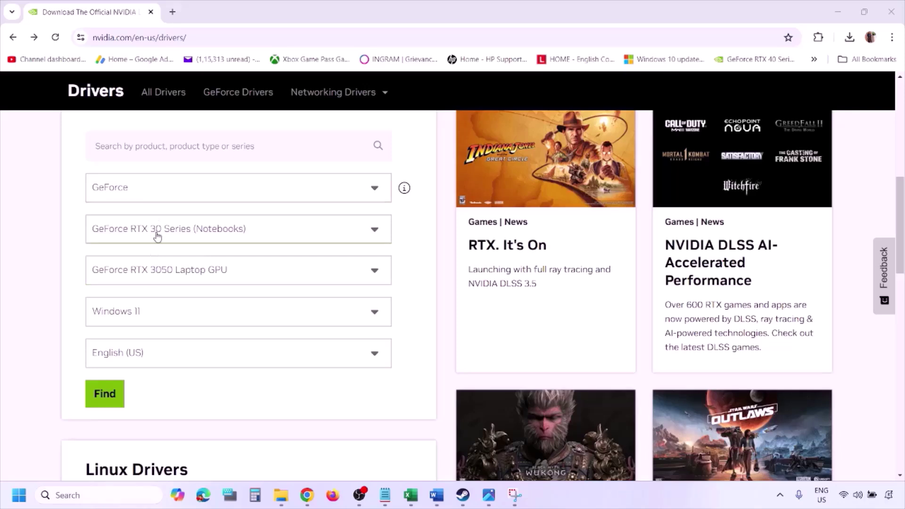
pyautogui.click(150, 315)
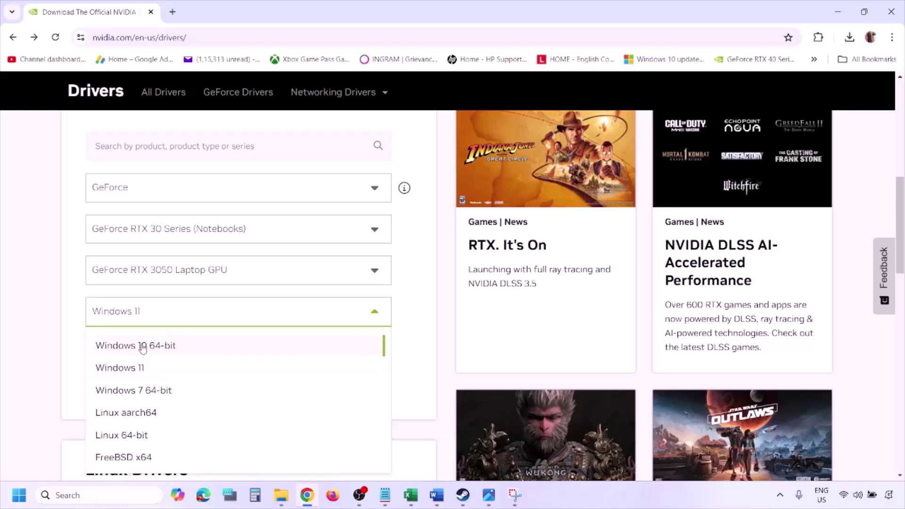
pyautogui.click(132, 369)
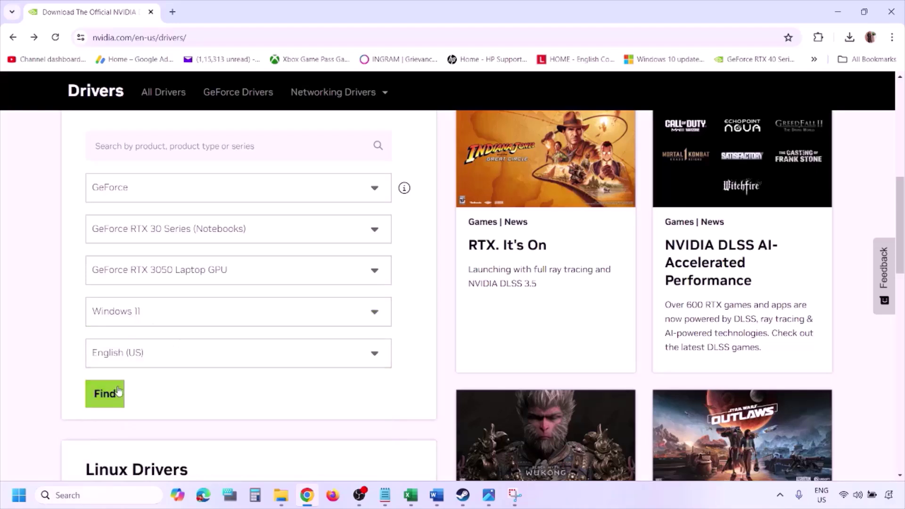
pyautogui.click(104, 395)
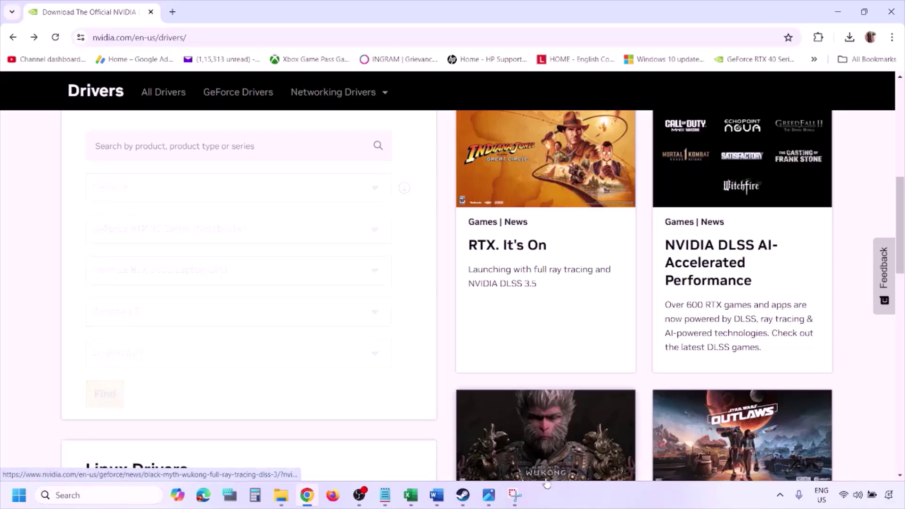
# Switch to Photos and view 1.png through 5.png, covering the driver download and the installer's custom clean installation options.
pyautogui.click(489, 495)
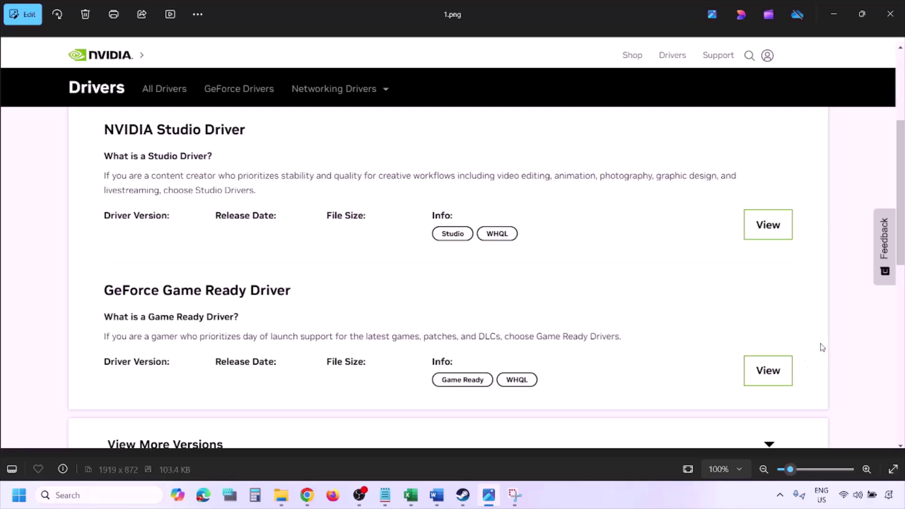
pyautogui.press('Right')
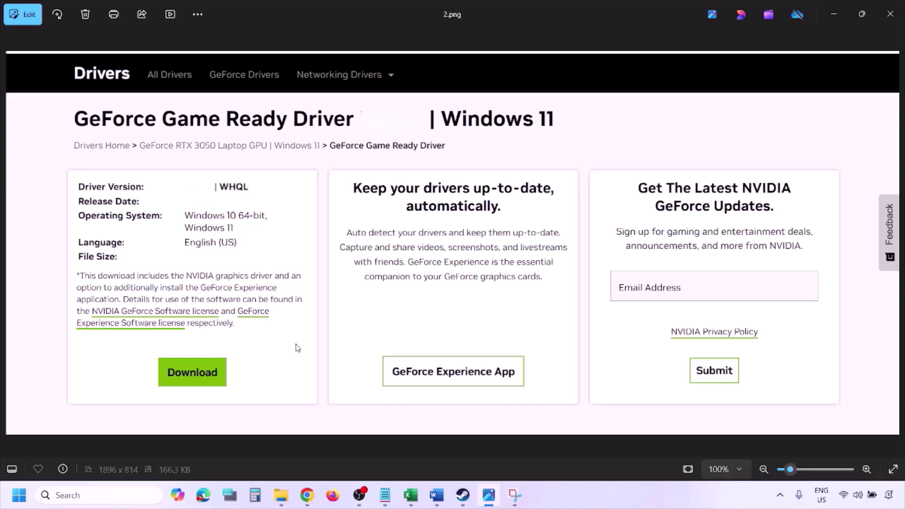
pyautogui.press('Right')
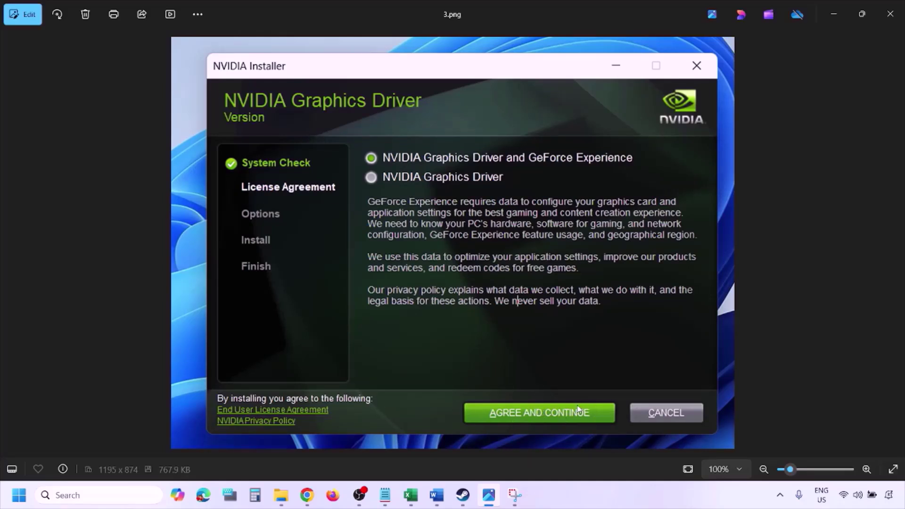
pyautogui.press('Right')
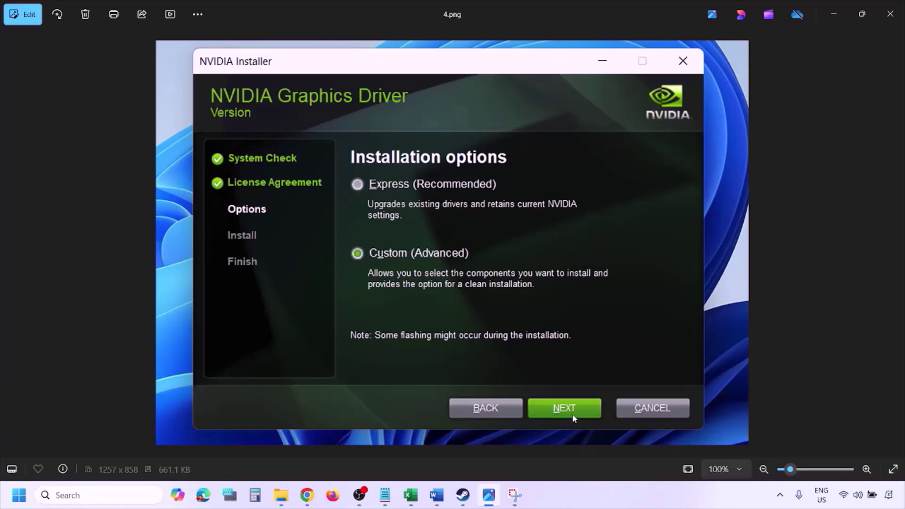
pyautogui.press('Right')
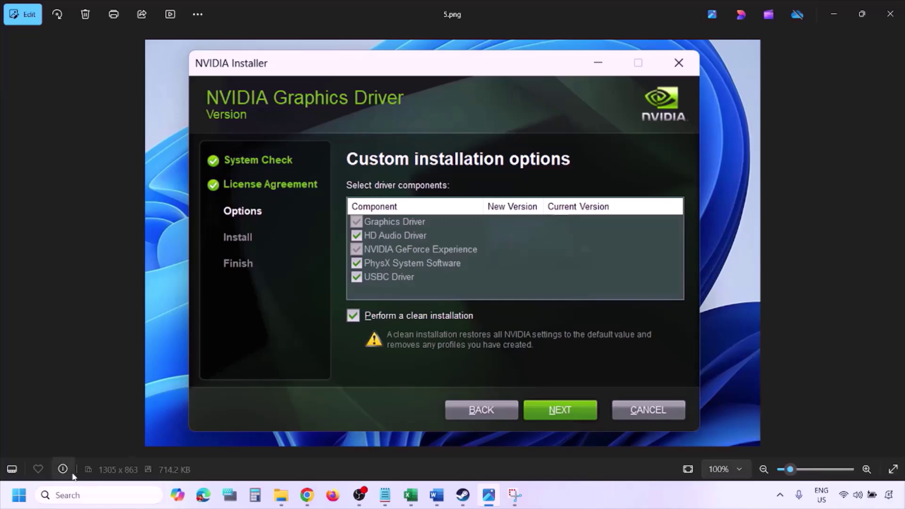
# Show the Restart command among the Windows power options, and return to Step 5 in the Word document.
pyautogui.click(19, 495)
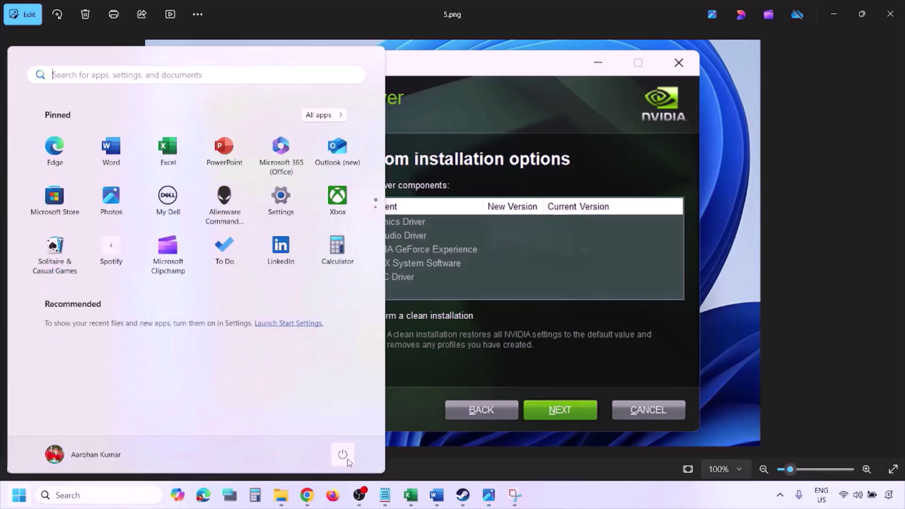
pyautogui.click(345, 456)
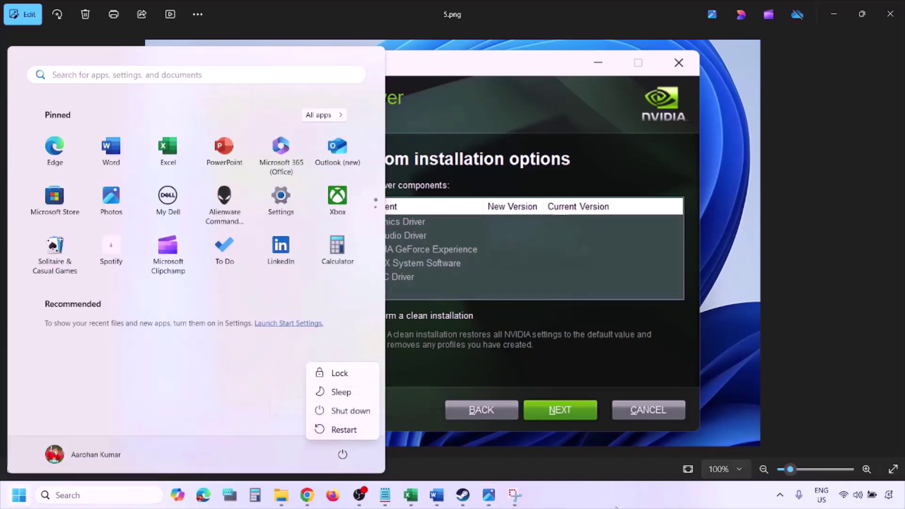
pyautogui.click(344, 430)
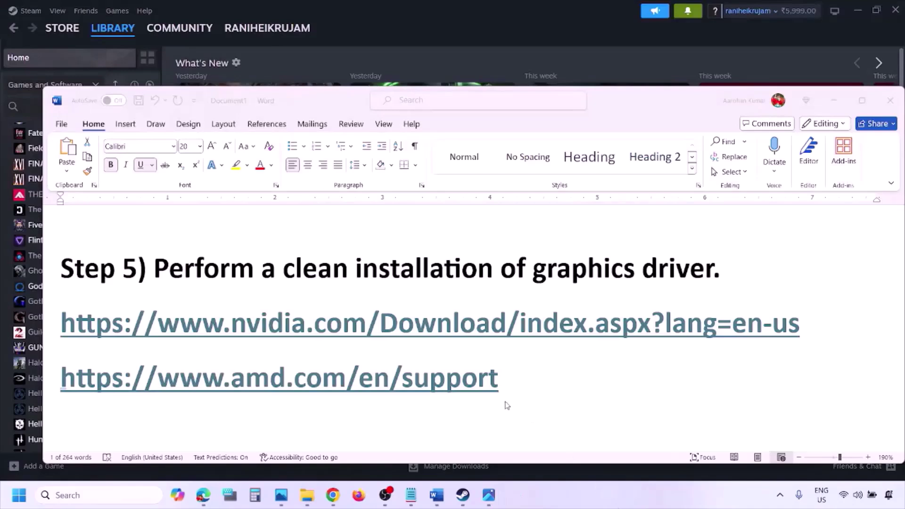
# Show the Windows power options, and delete the selected AMD support link line under Step 5 in the Word document.
pyautogui.click(535, 379)
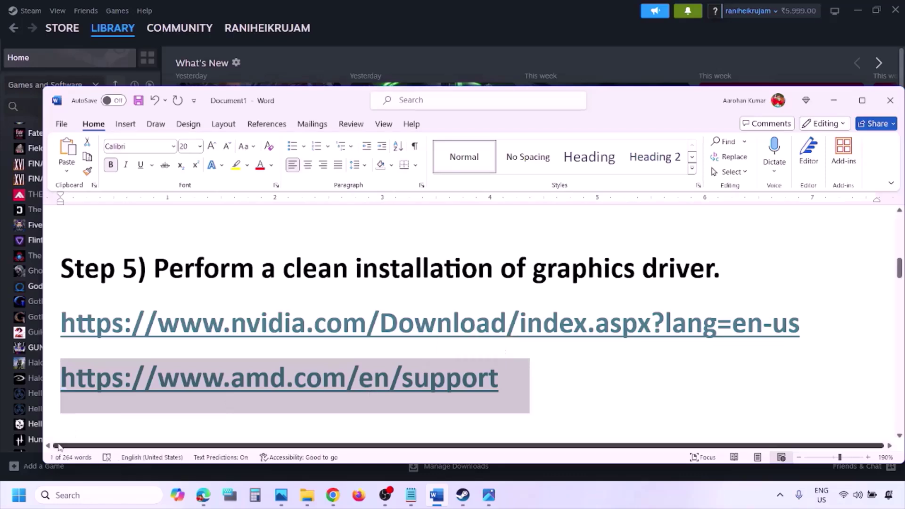
pyautogui.press('super')
pyautogui.click(343, 457)
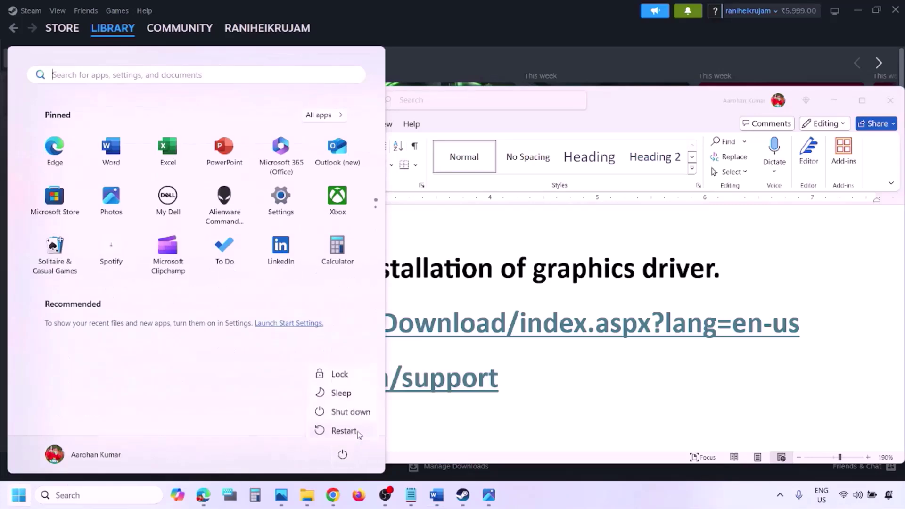
pyautogui.click(572, 498)
pyautogui.press('BackSpace')
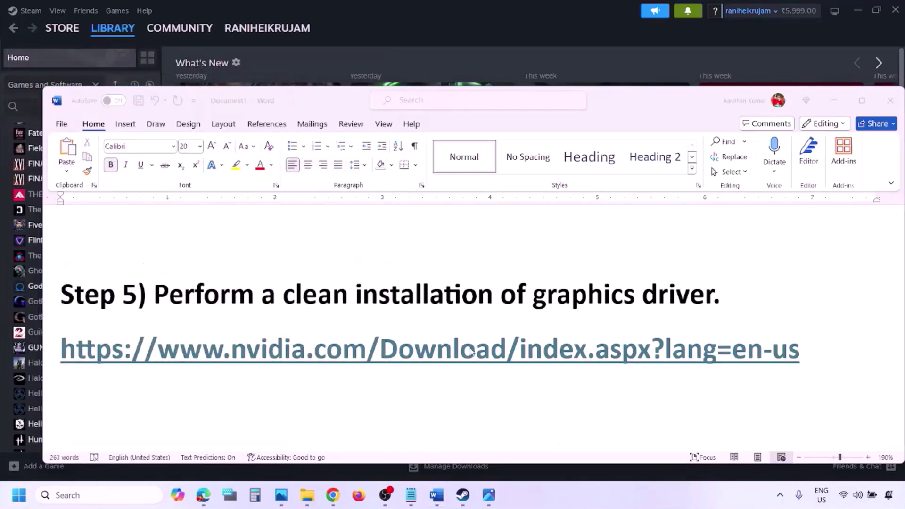
pyautogui.scroll(-5, 424, 324)
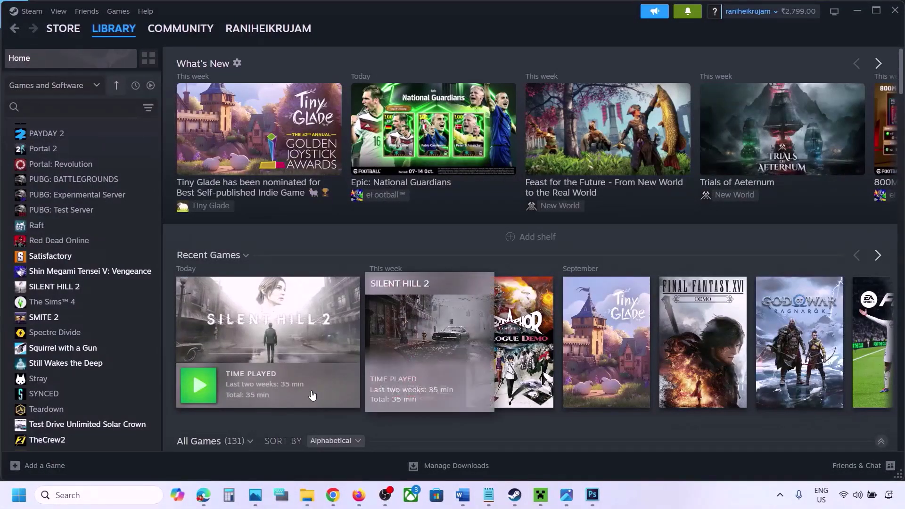
# Search Windows for "graphics" and open the Graphics settings.
pyautogui.click(72, 494)
pyautogui.write('gr')
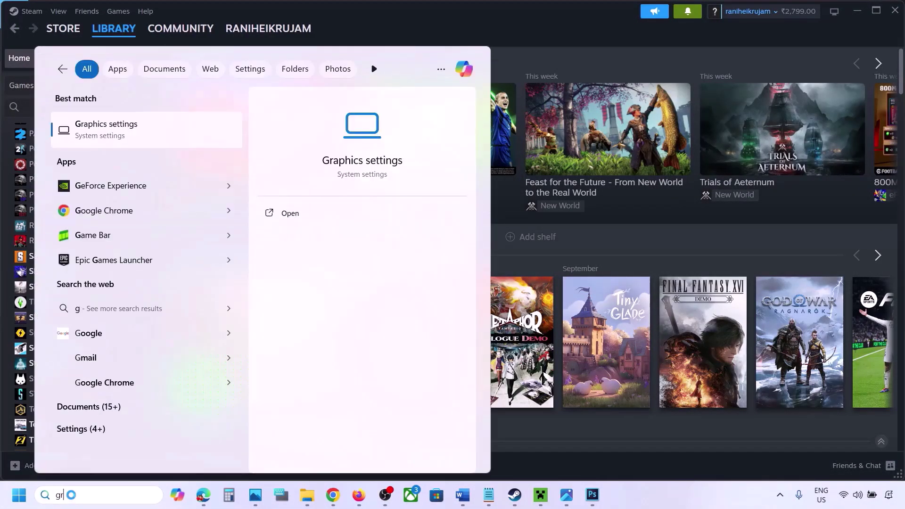
pyautogui.write('aphics')
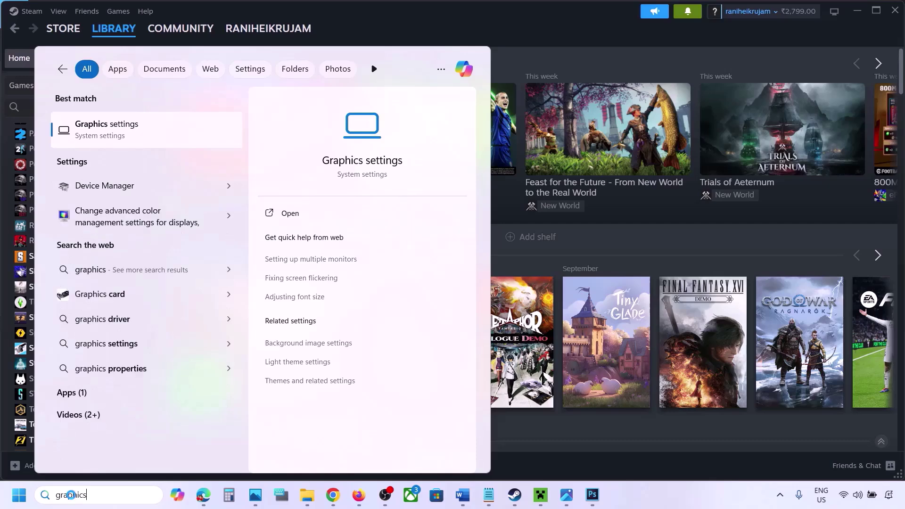
pyautogui.click(112, 135)
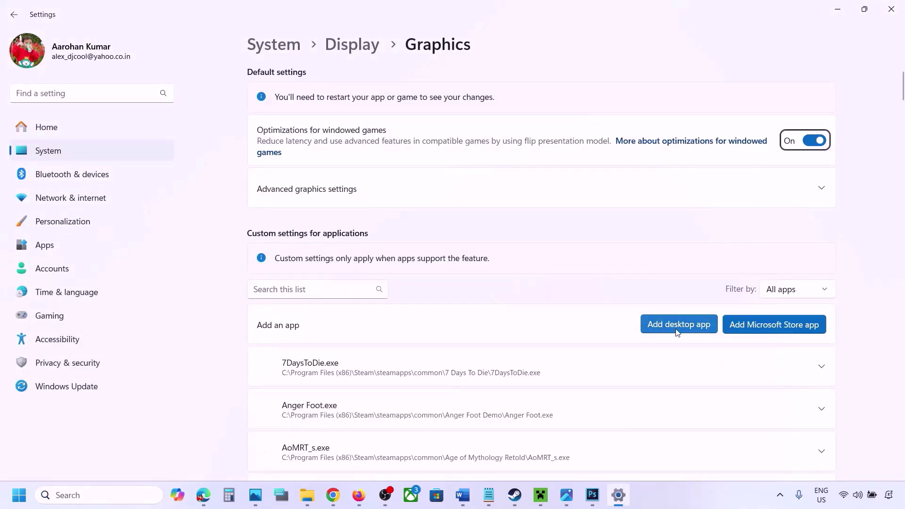
# Start adding a desktop app, browse to the common folder under Steam's steamapps, and cancel the file selection.
pyautogui.click(684, 327)
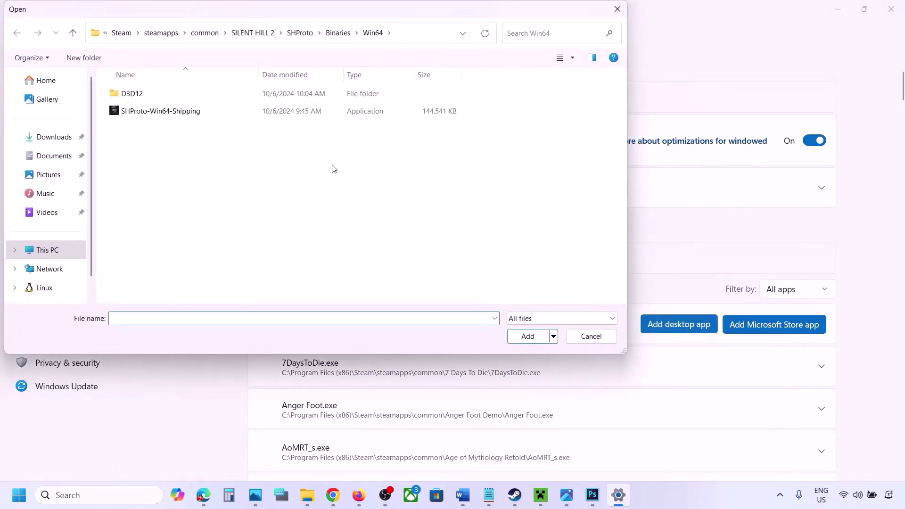
pyautogui.click(207, 33)
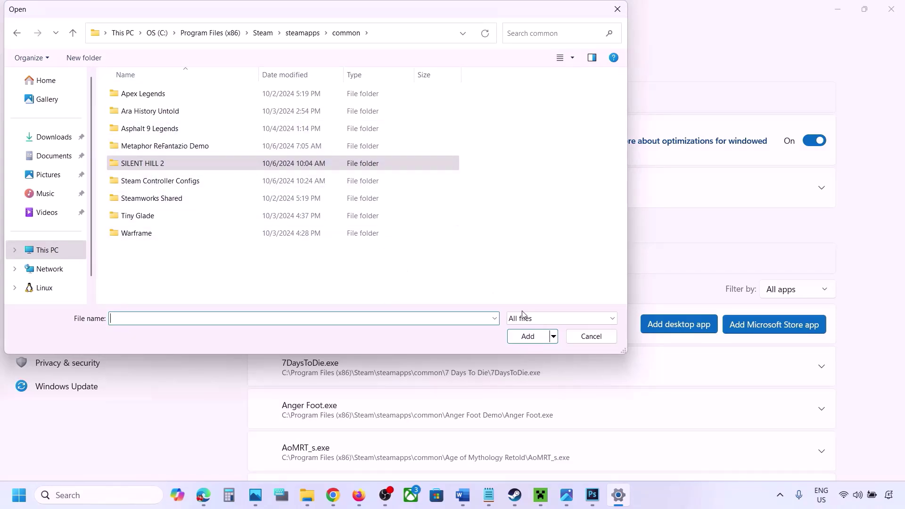
pyautogui.click(584, 338)
# Set the GPU preference of ChainedTogether-Win64-Shipping.exe to High Performance (NVIDIA GeForce RTX 3050 Laptop GPU).
pyautogui.scroll(-5, 568, 366)
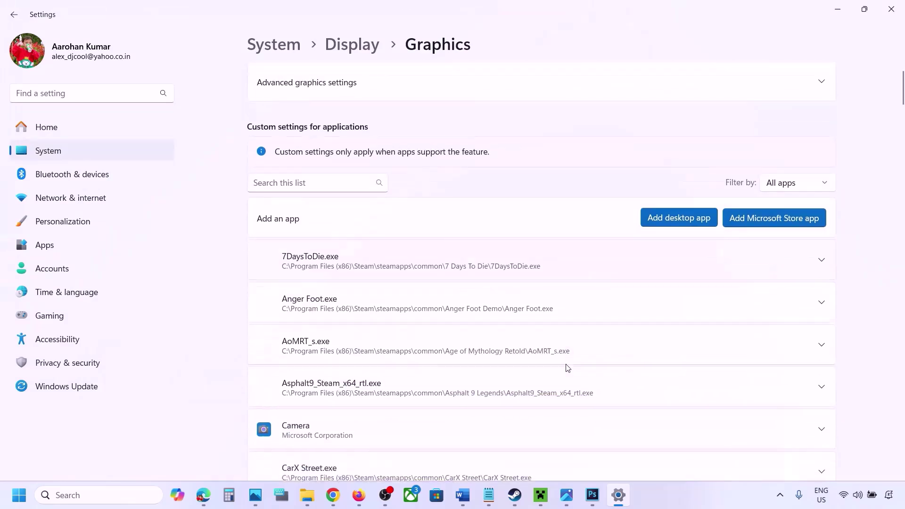
pyautogui.scroll(-3, 568, 368)
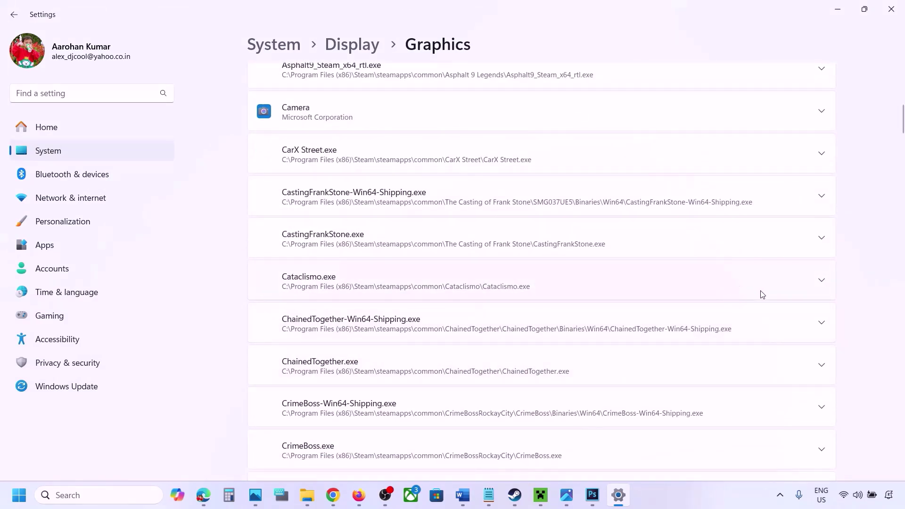
pyautogui.click(822, 327)
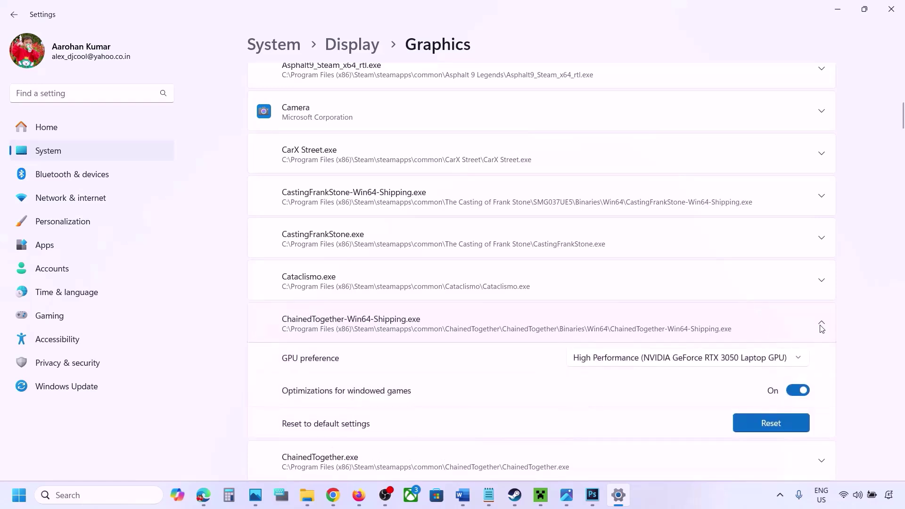
pyautogui.click(767, 361)
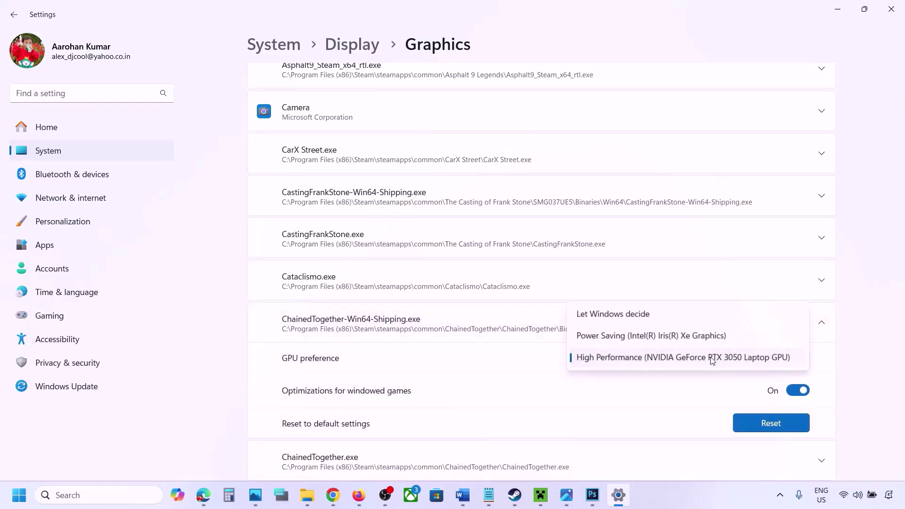
pyautogui.click(717, 358)
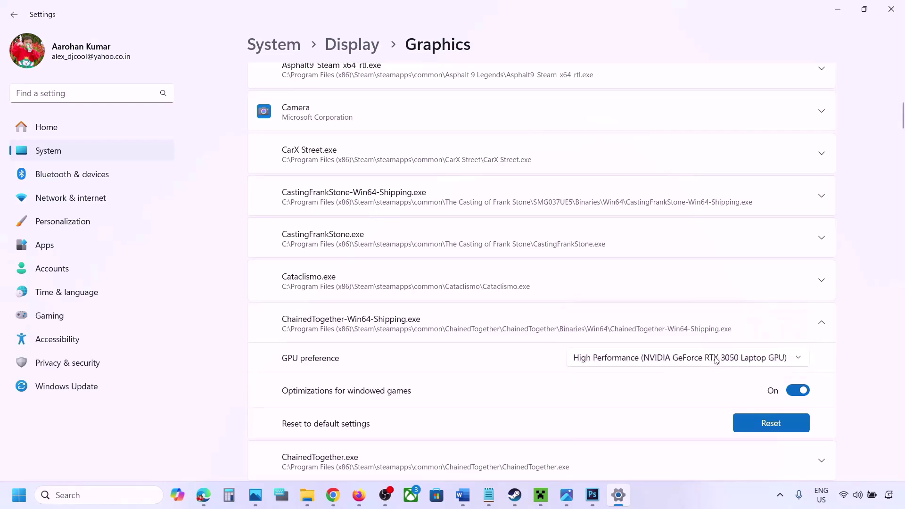
# Switch to the Word document and highlight the Step 7 text on updating Windows to the latest version.
pyautogui.click(695, 488)
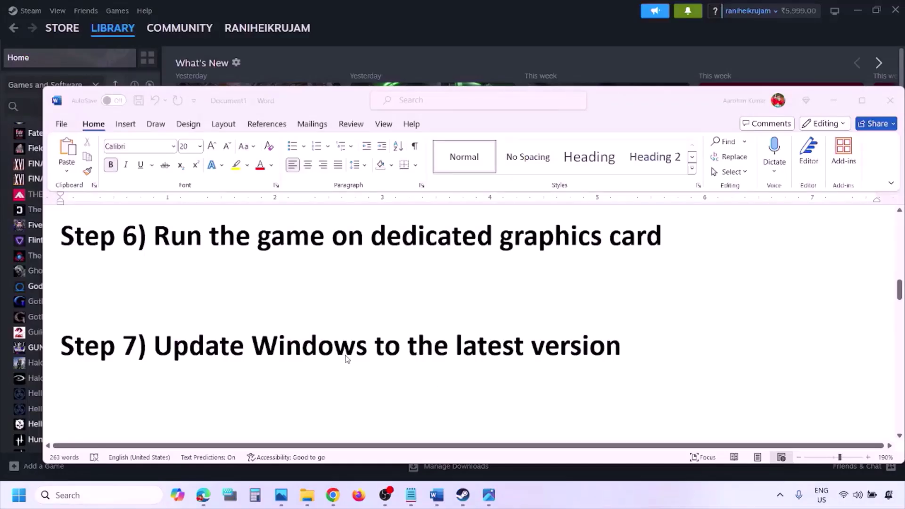
pyautogui.click(177, 351)
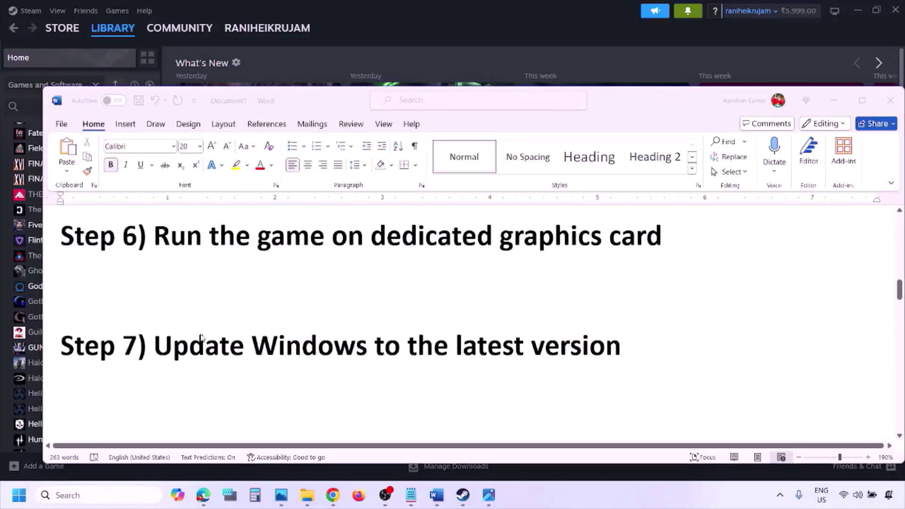
pyautogui.moveTo(161, 346); pyautogui.dragTo(611, 358)
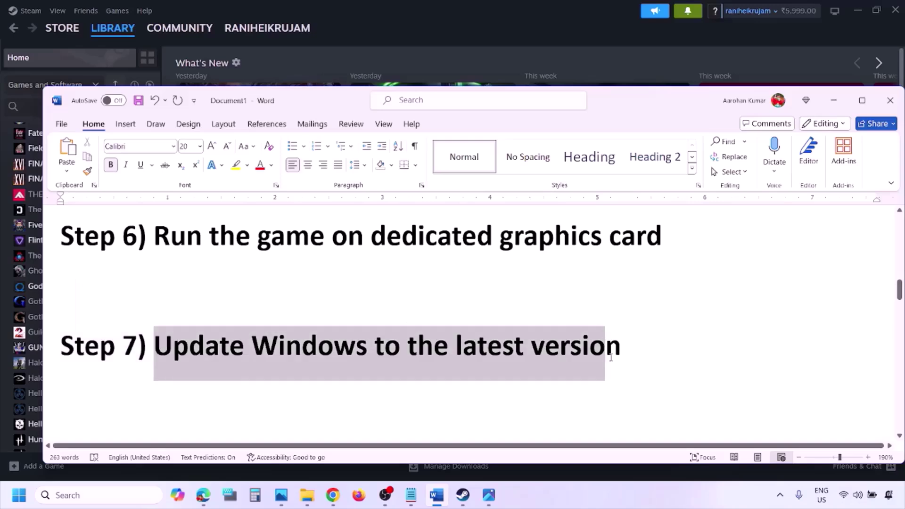
# Open Windows Update in Settings and check for updates.
pyautogui.press('super+i')
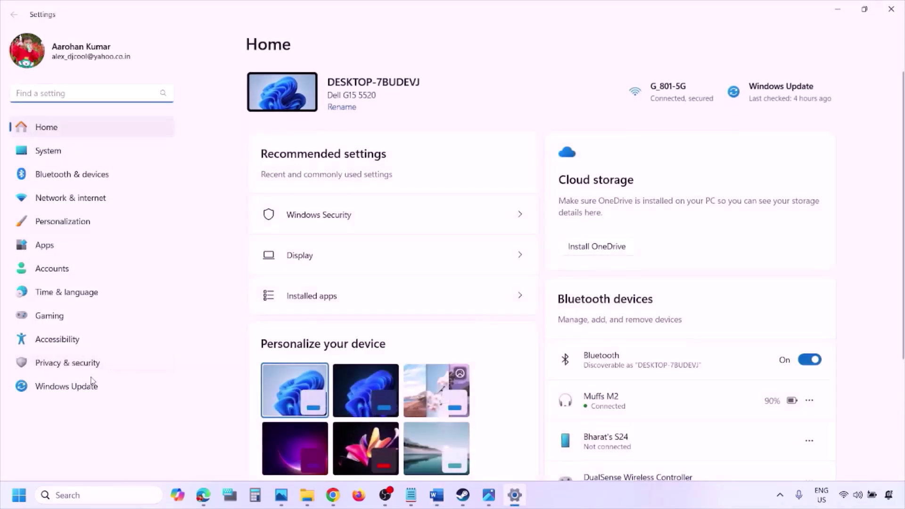
pyautogui.click(75, 387)
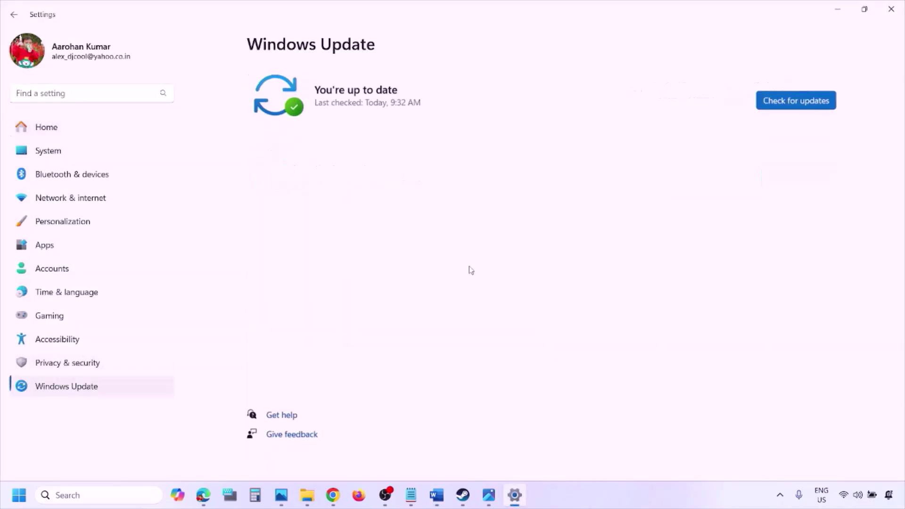
pyautogui.click(802, 101)
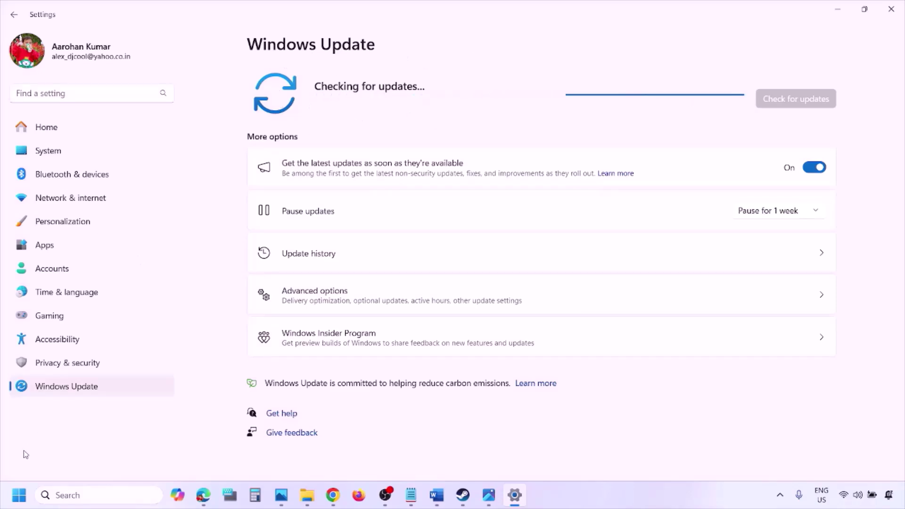
# Show the computer's power options to point out Restart.
pyautogui.click(19, 495)
pyautogui.click(343, 454)
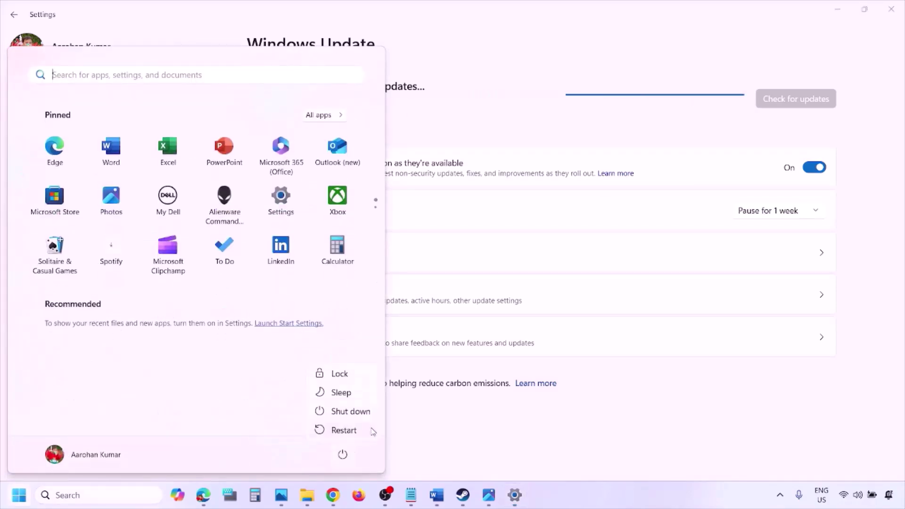
# Switch to the Word document and copy the Step 8 link for installing the Visual C++ files.
pyautogui.click(438, 496)
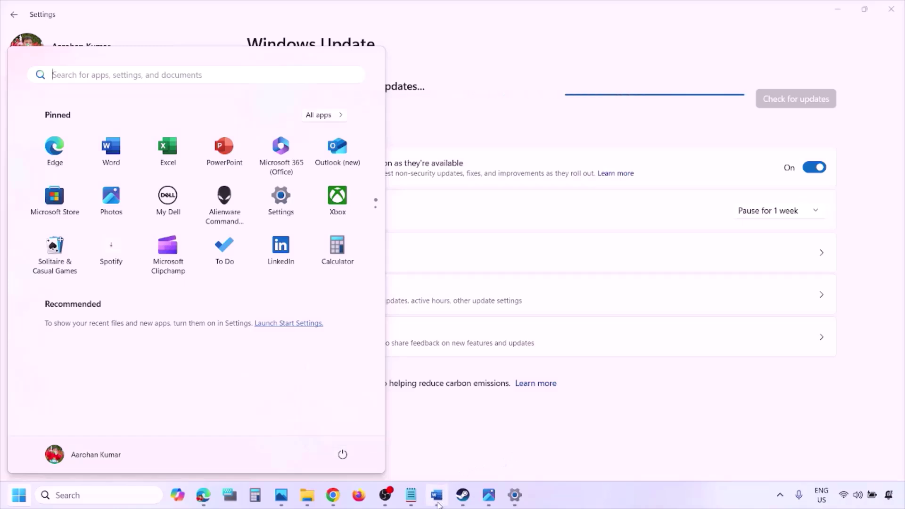
pyautogui.scroll(-3, 396, 370)
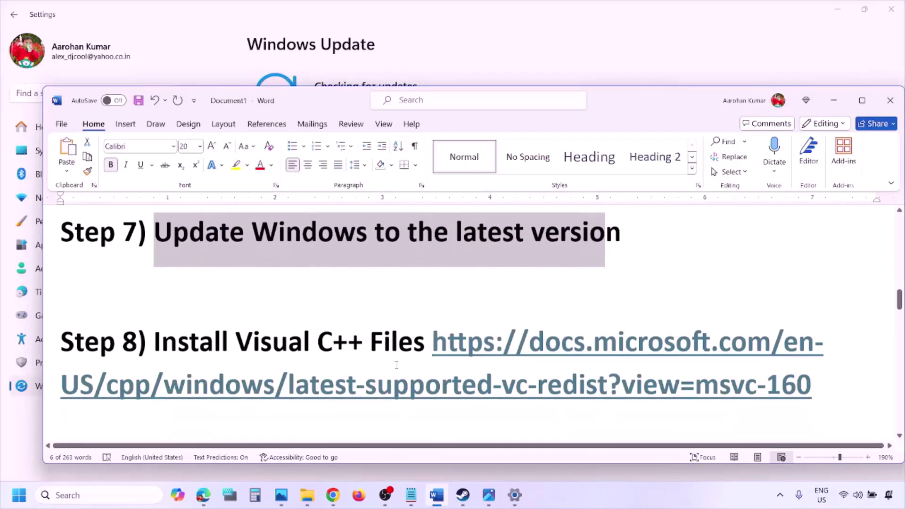
pyautogui.moveTo(827, 393); pyautogui.dragTo(547, 356)
pyautogui.hotkey('ctrl', 'c')
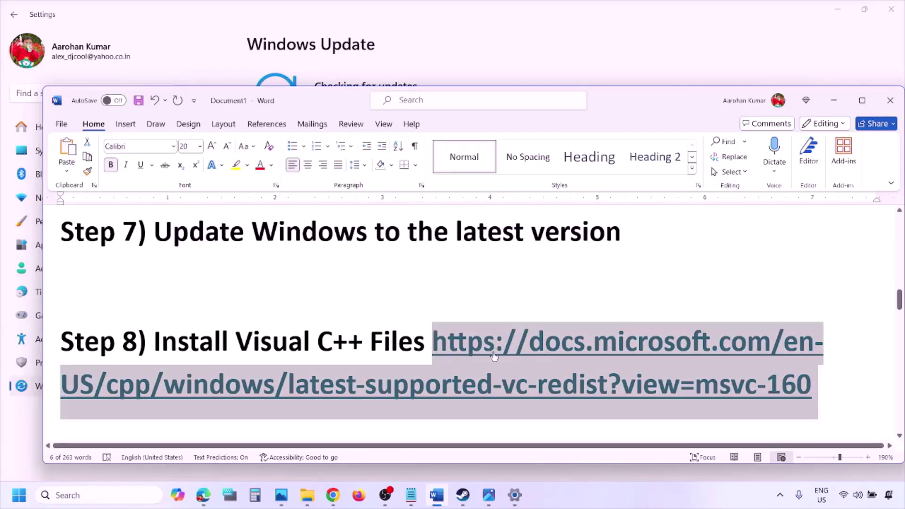
# Open a new Chrome window and load the copied Visual C++ Redistributable downloads link.
pyautogui.rightClick(333, 495)
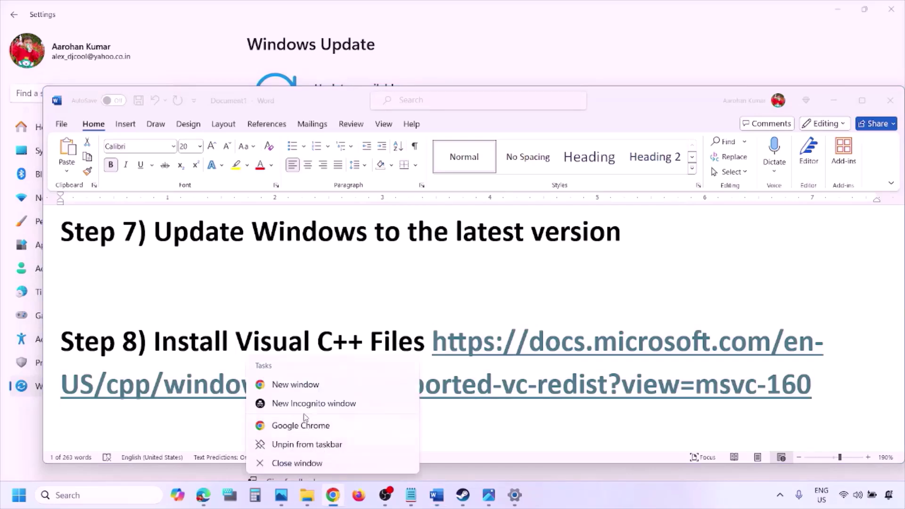
pyautogui.click(295, 392)
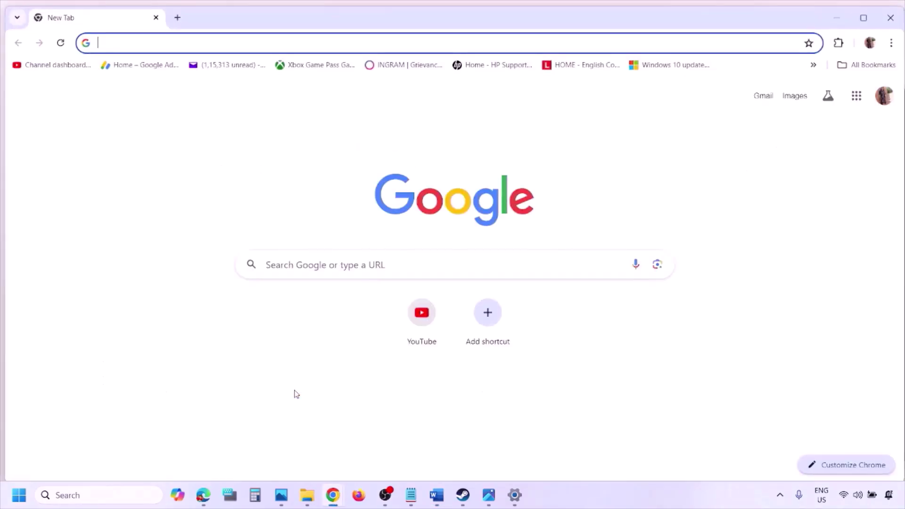
pyautogui.hotkey('ctrl', 'v')
pyautogui.press('Return')
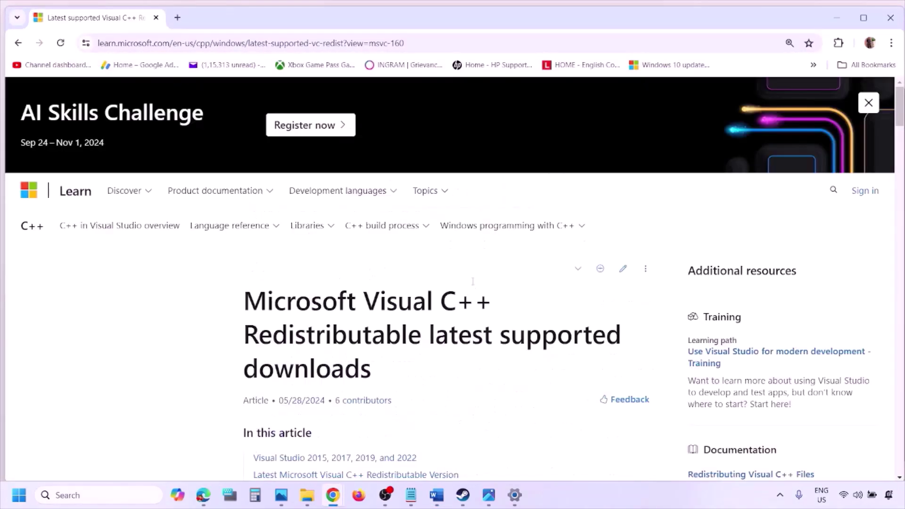
# Highlight the Visual Studio 2015, 2017, 2019, and 2022 heading and examine the redistributable download links for each architecture.
pyautogui.scroll(-5, 391, 278)
pyautogui.scroll(-6, 394, 279)
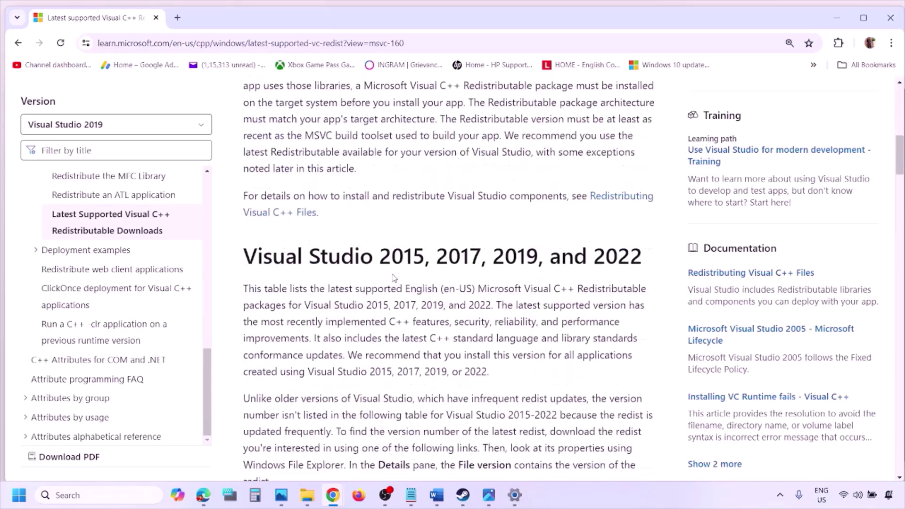
pyautogui.moveTo(292, 256); pyautogui.dragTo(609, 254)
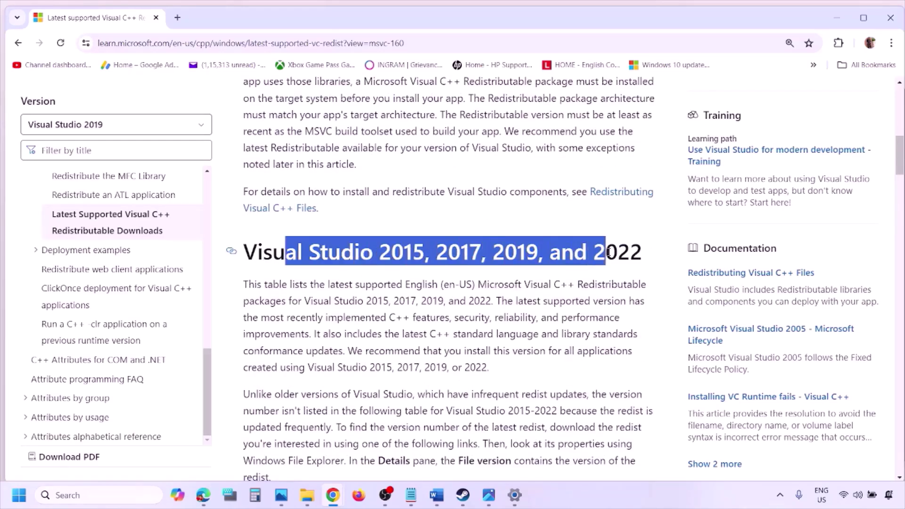
pyautogui.click(397, 337)
pyautogui.scroll(-11, 397, 337)
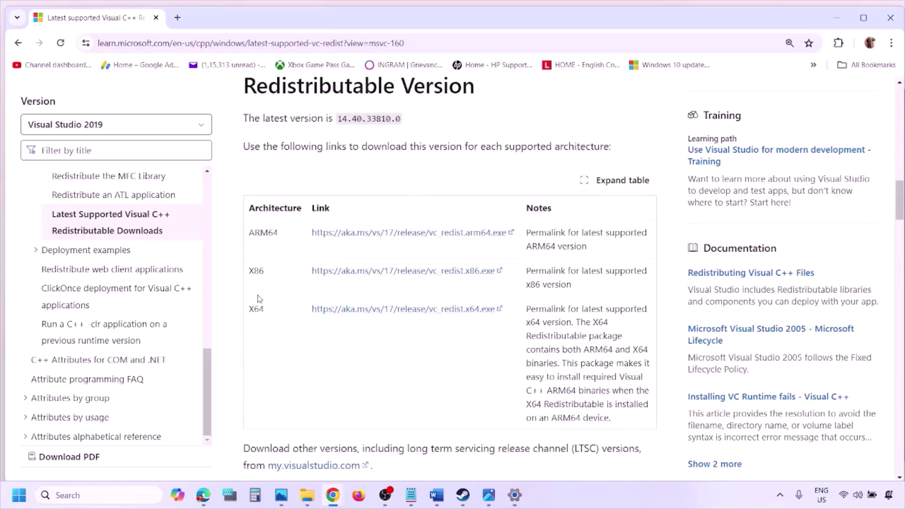
# Download the X86 Visual C++ 2015-2022 Redistributable, launch its installer, and start the repair.
pyautogui.doubleClick(257, 310)
pyautogui.moveTo(257, 271); pyautogui.dragTo(445, 273)
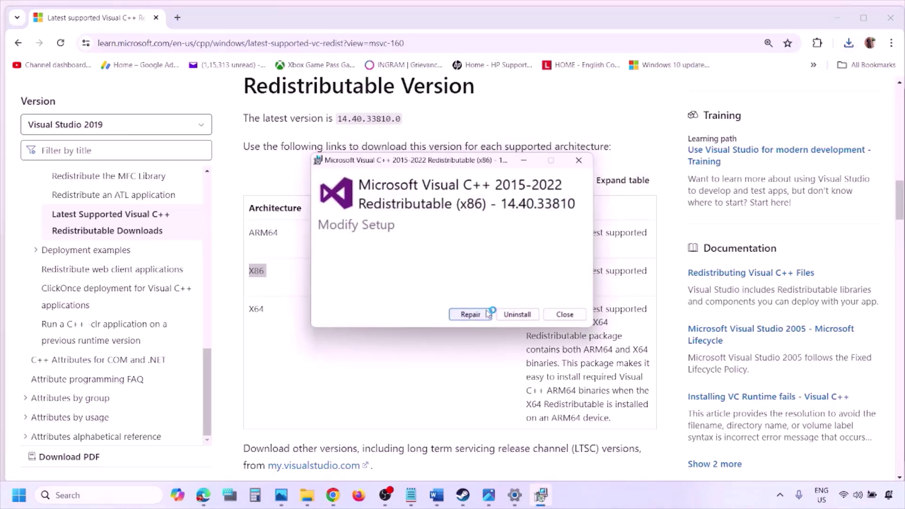
pyautogui.click(483, 315)
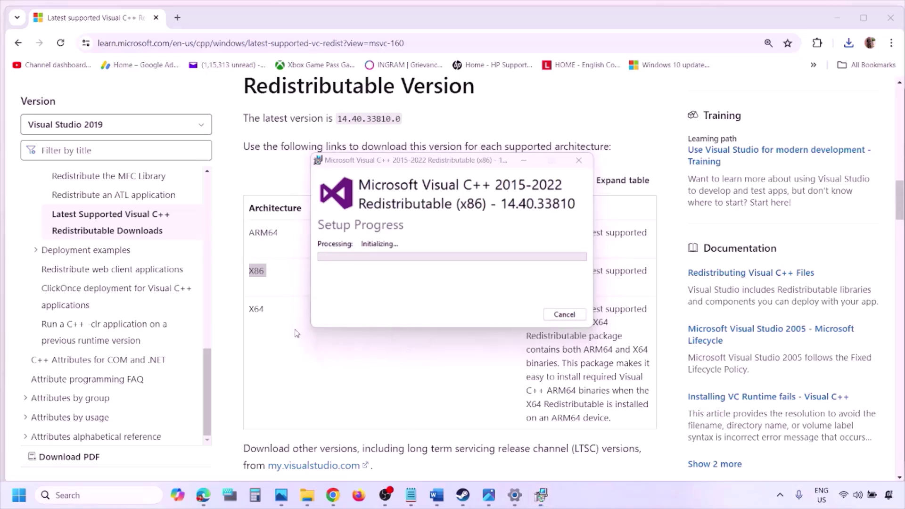
# Download VC_redist.x64.exe from the X64 row, launch it, and start repairing the x64 redistributable.
pyautogui.doubleClick(254, 309)
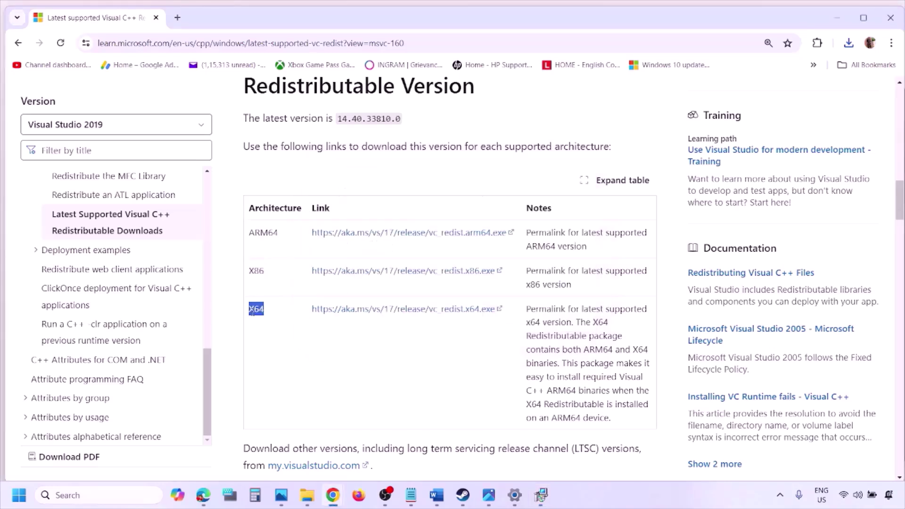
pyautogui.click(410, 314)
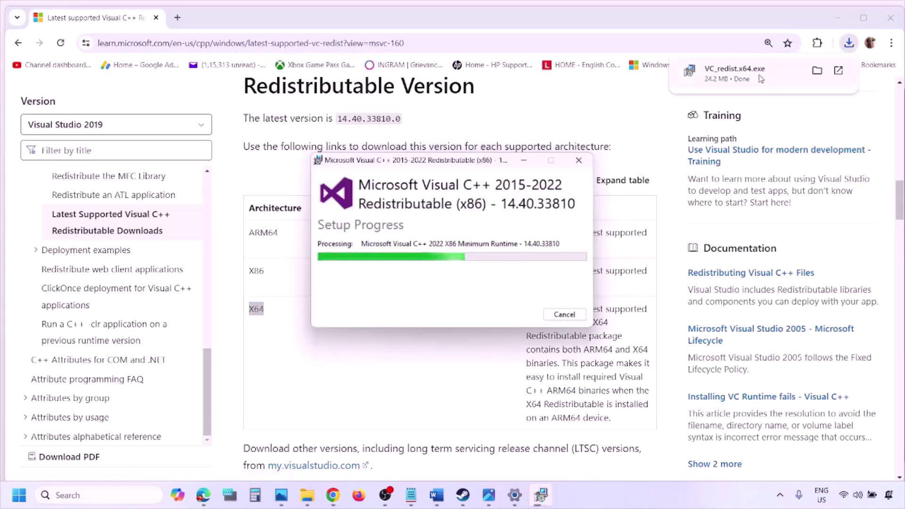
pyautogui.click(761, 79)
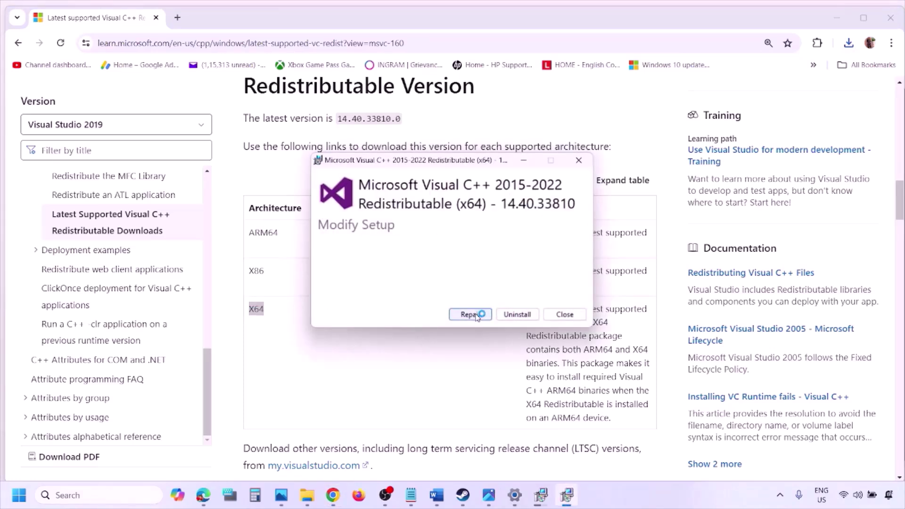
pyautogui.click(473, 314)
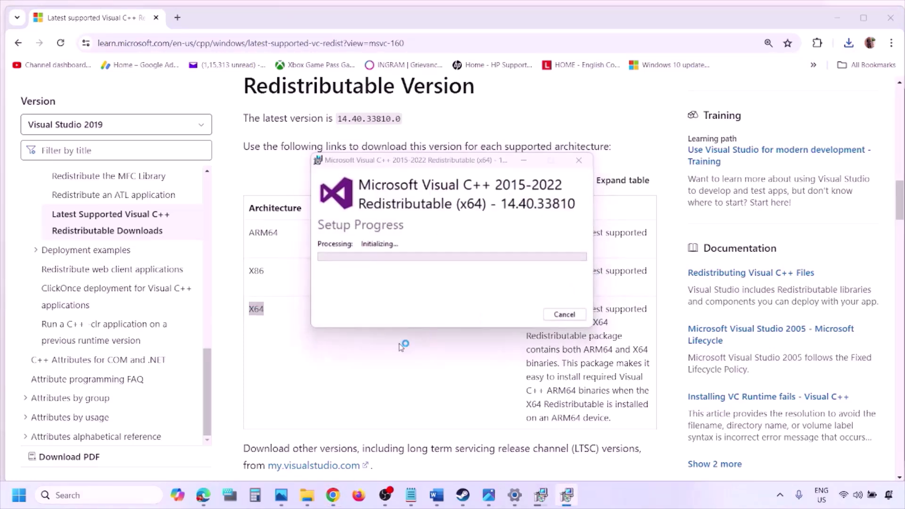